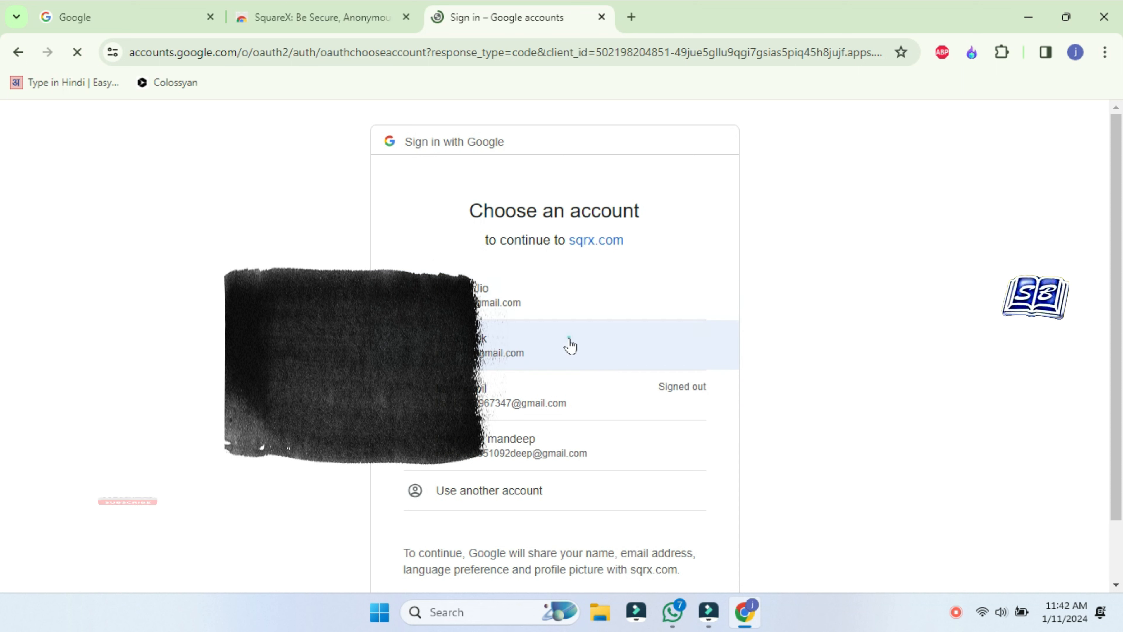
Sign in to SquareX with the second listed Google account
left_click(569, 358)
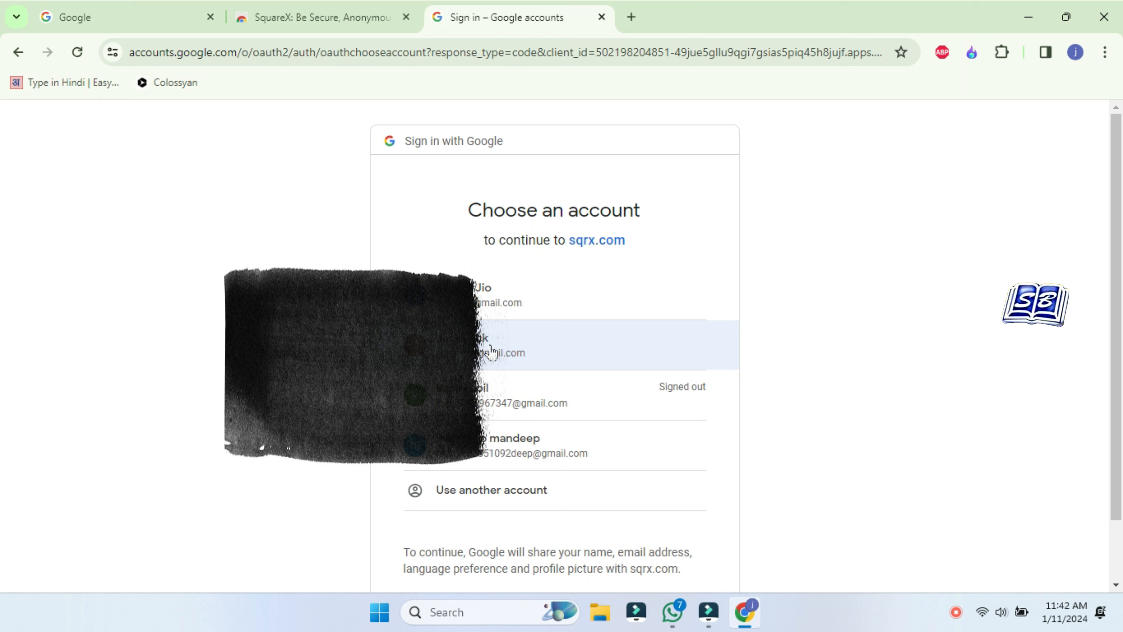
left_click(491, 354)
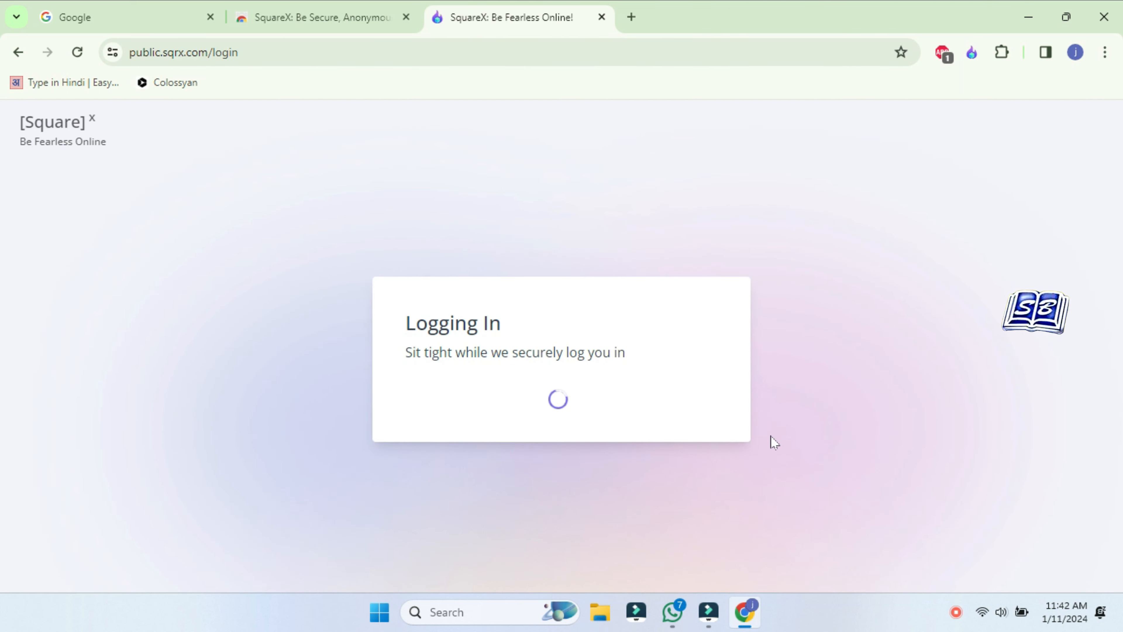
Open the SquareX extension, set the Disposable Browser country to Australia and start the session
left_click(971, 52)
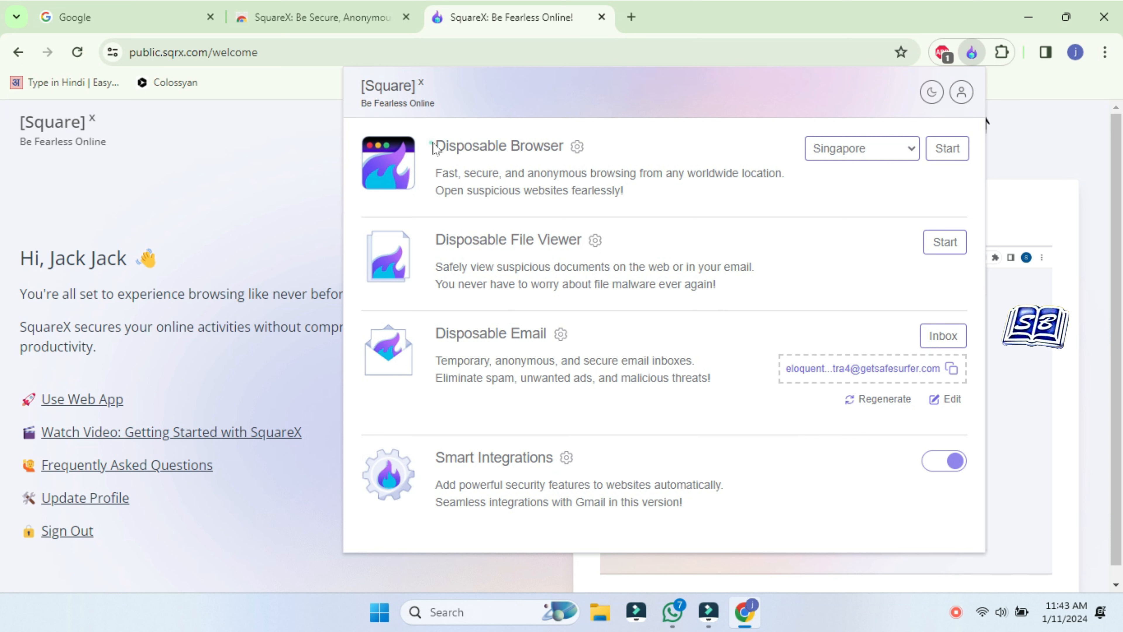
left_click_drag(434, 147, 566, 147)
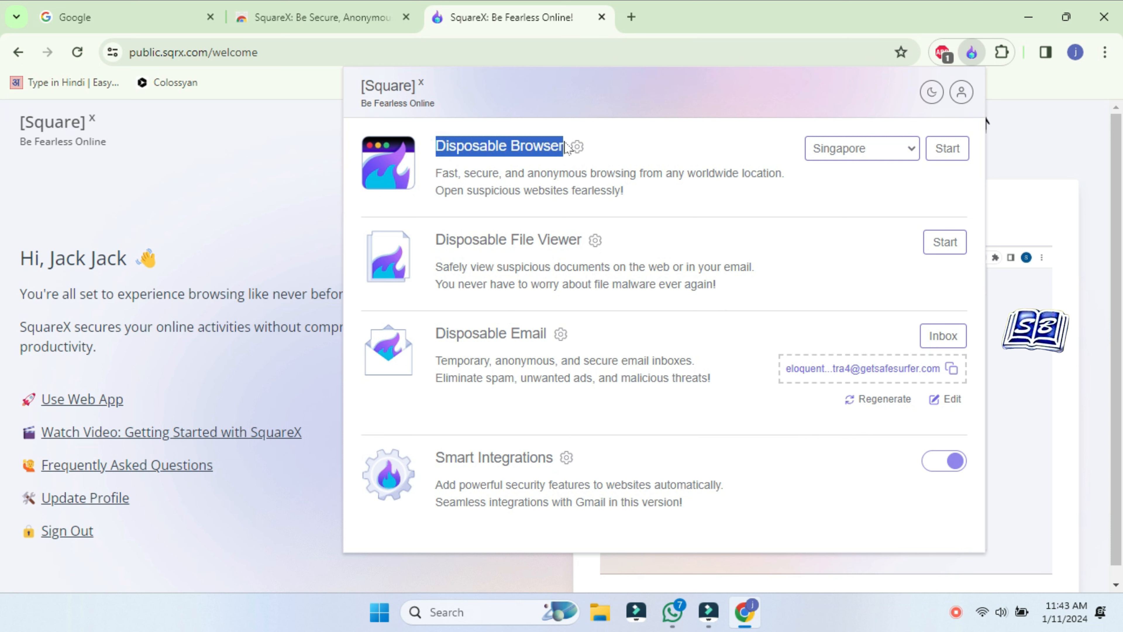
left_click(566, 148)
left_click_drag(436, 173, 766, 193)
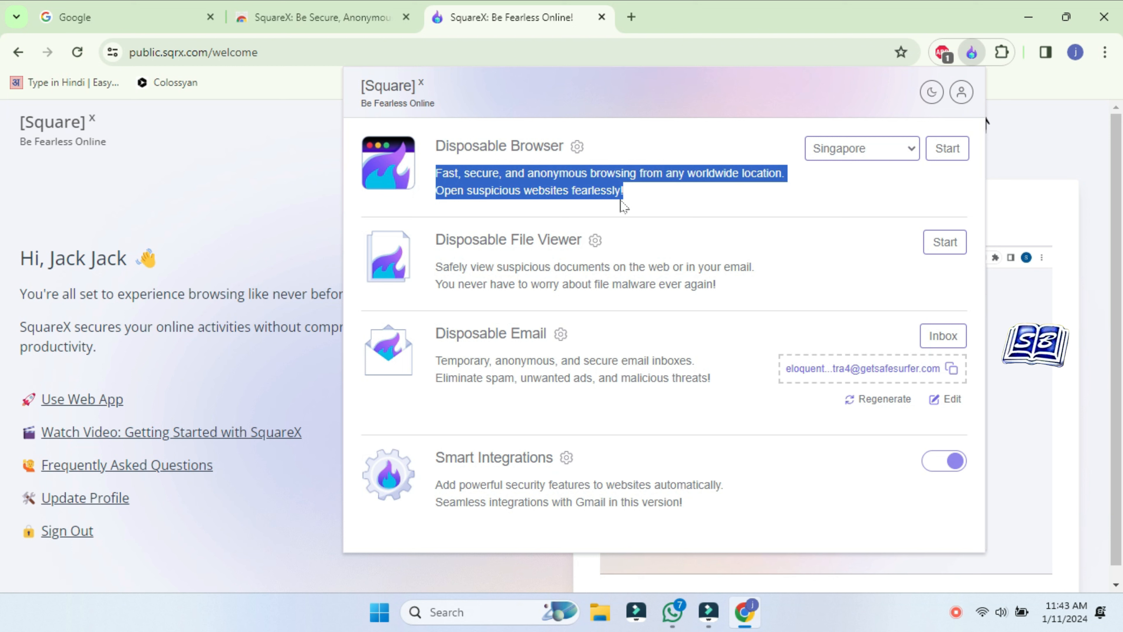
left_click(632, 197)
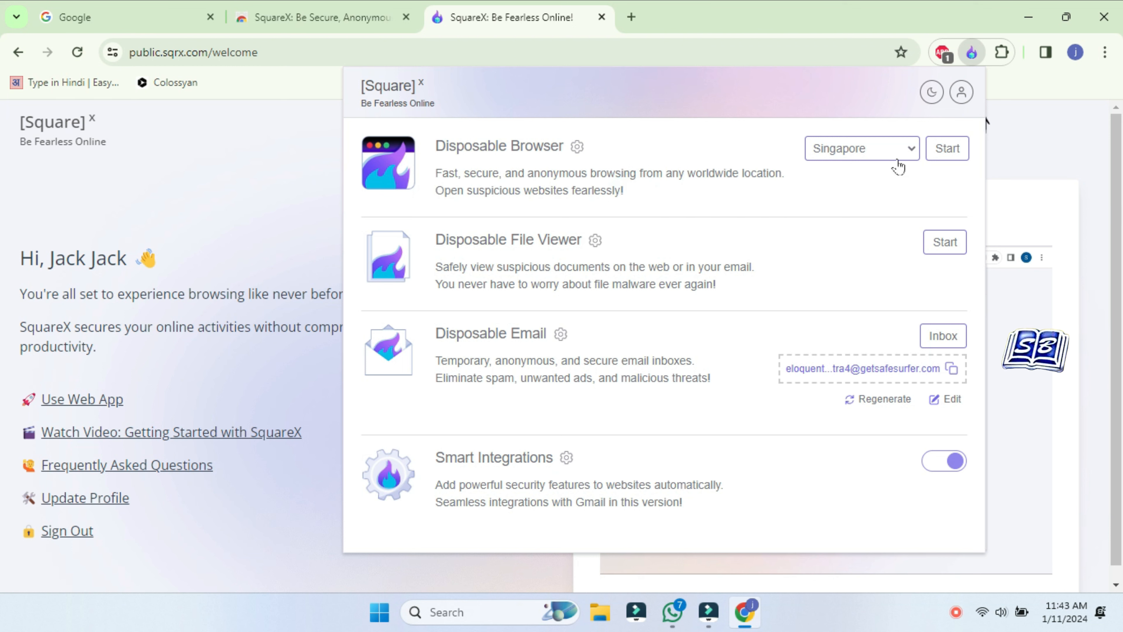
left_click(909, 153)
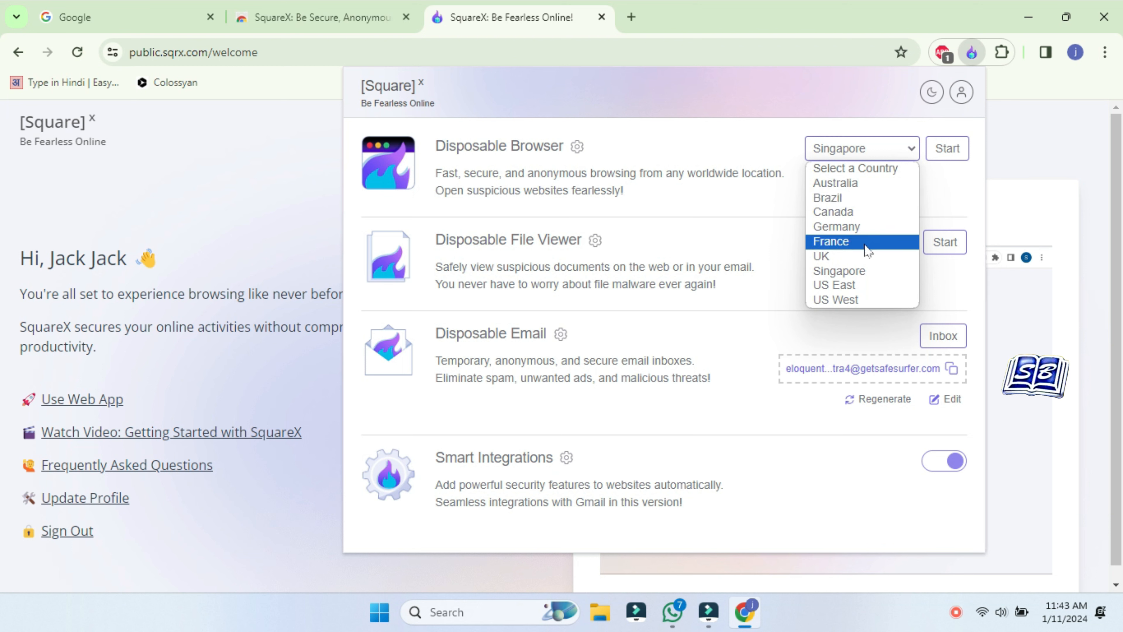
left_click(857, 185)
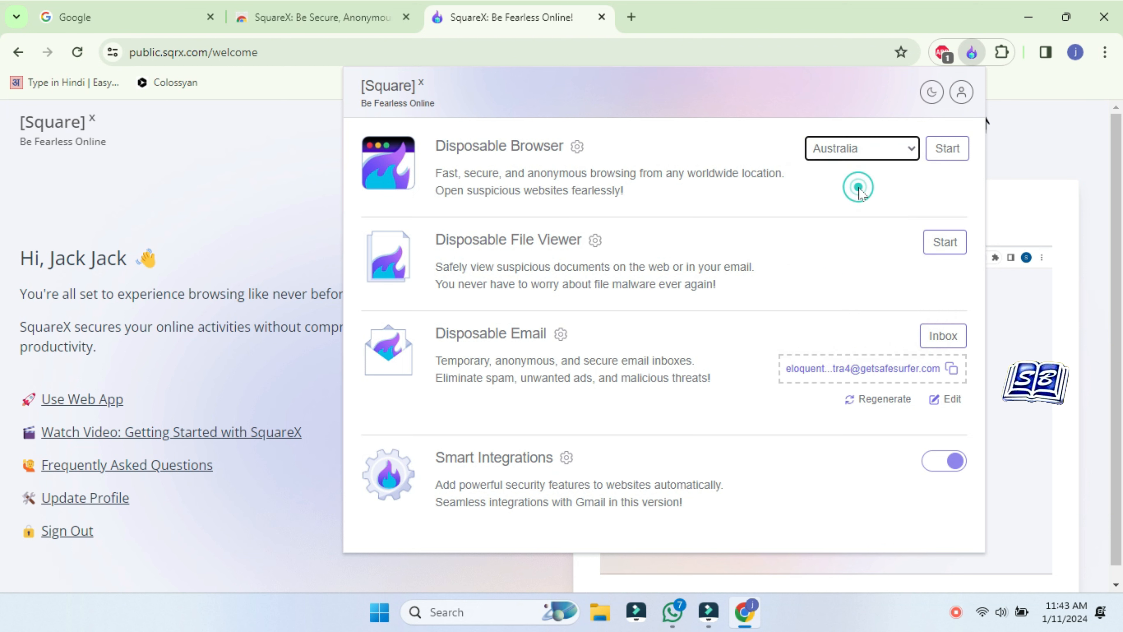
left_click(946, 150)
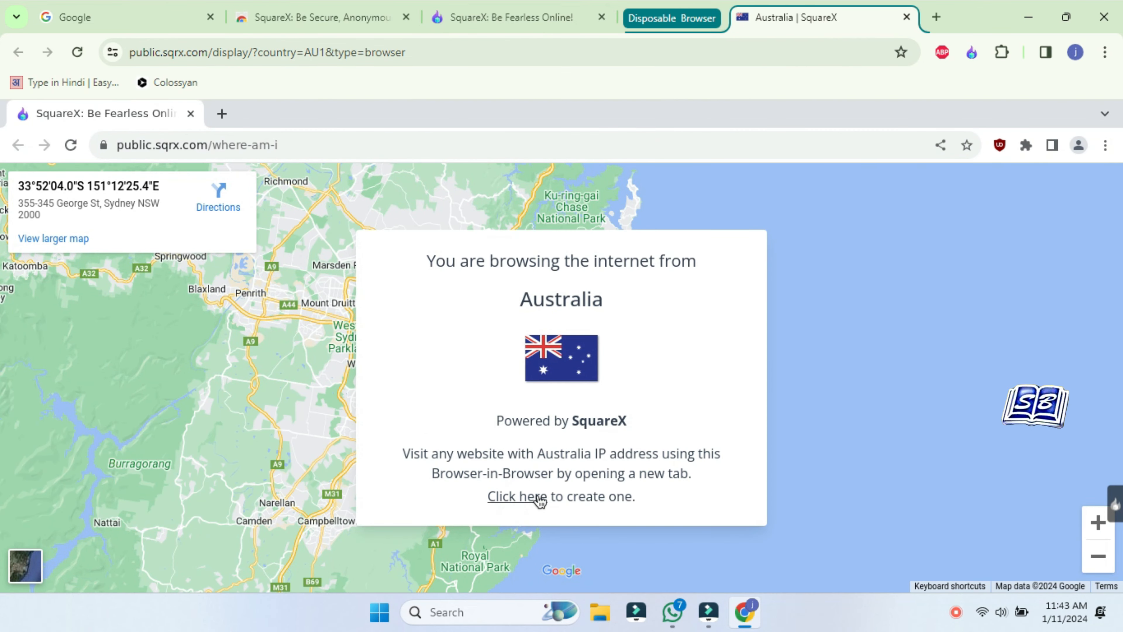
Create a new tab inside the Australian disposable browser and allow clipboard access for public.sqrx.com
left_click(525, 499)
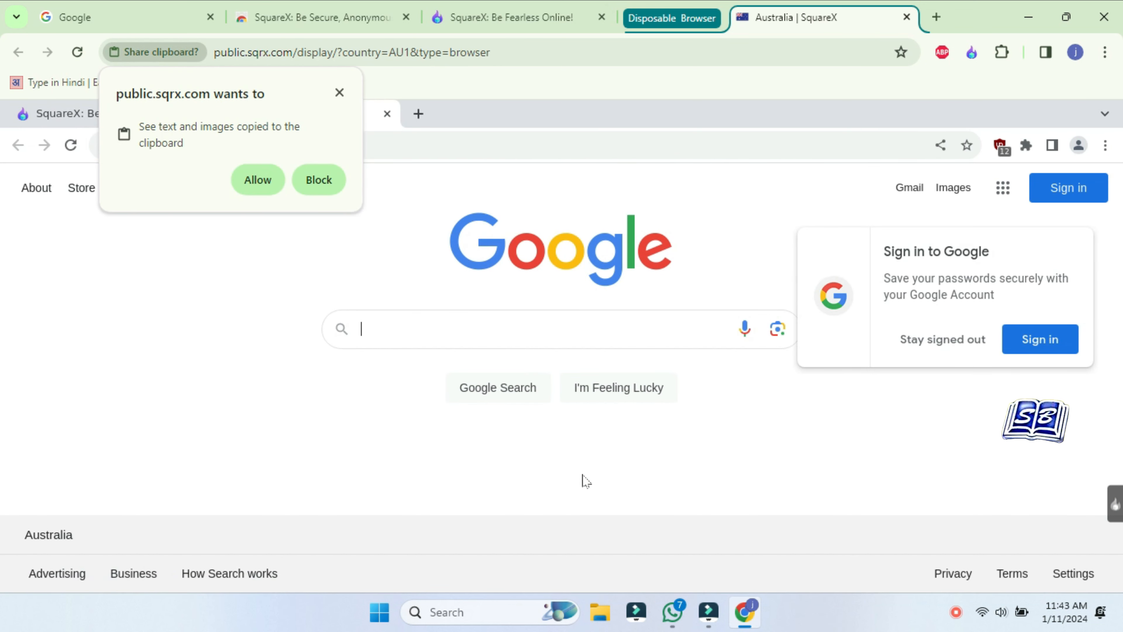
left_click(252, 178)
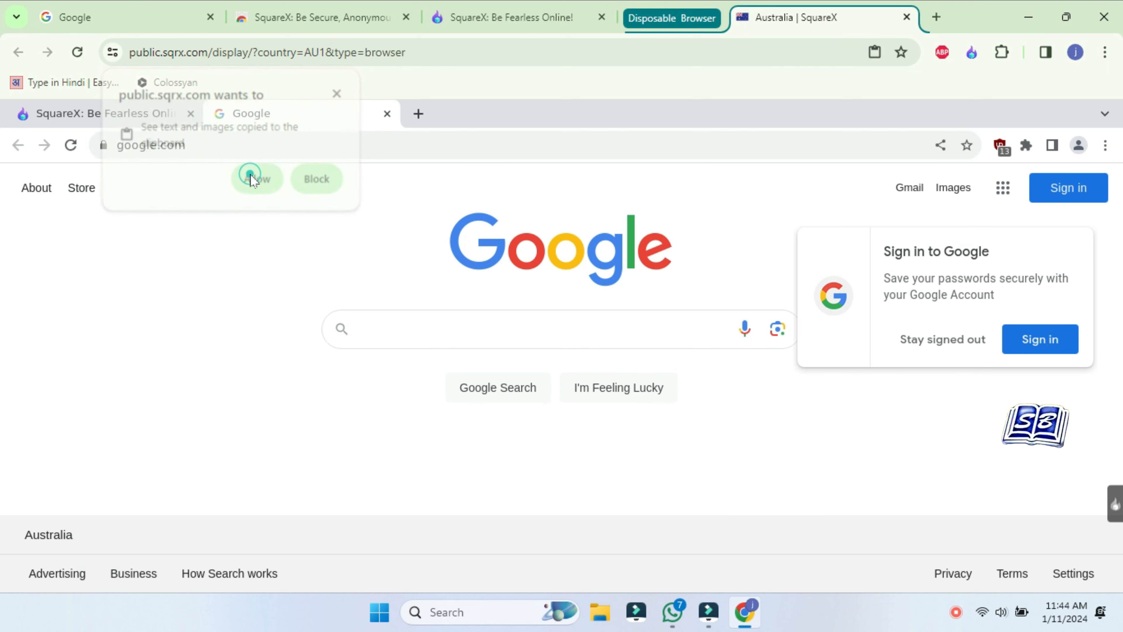
Search Google for "my ip" and open the What Is My IP Address site to check the reported IP and country
left_click(473, 328)
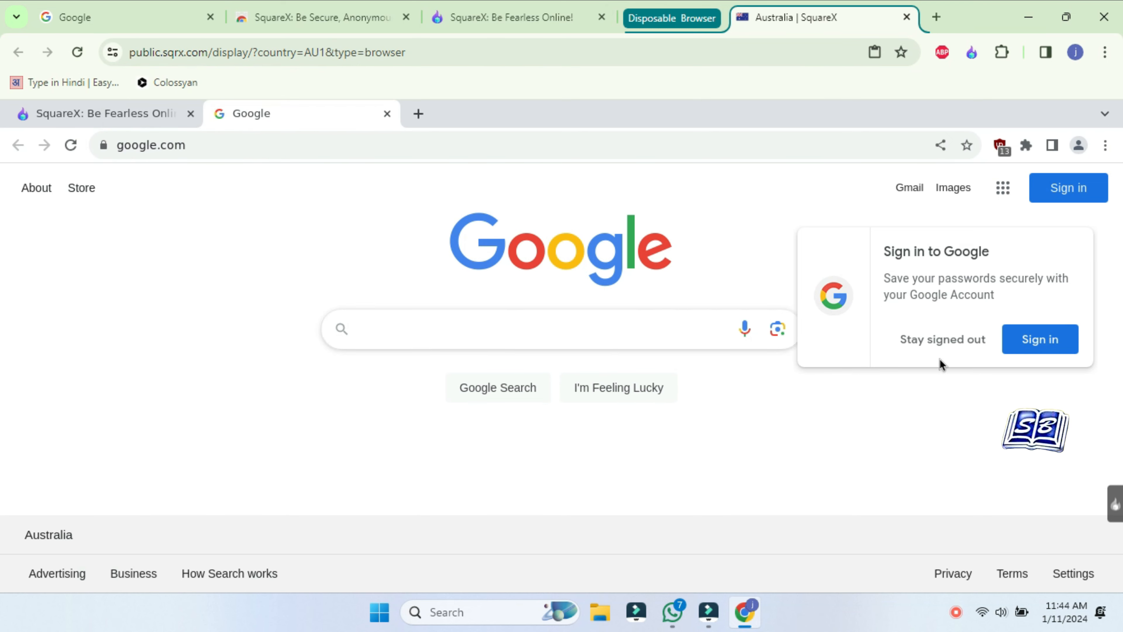
left_click(534, 329)
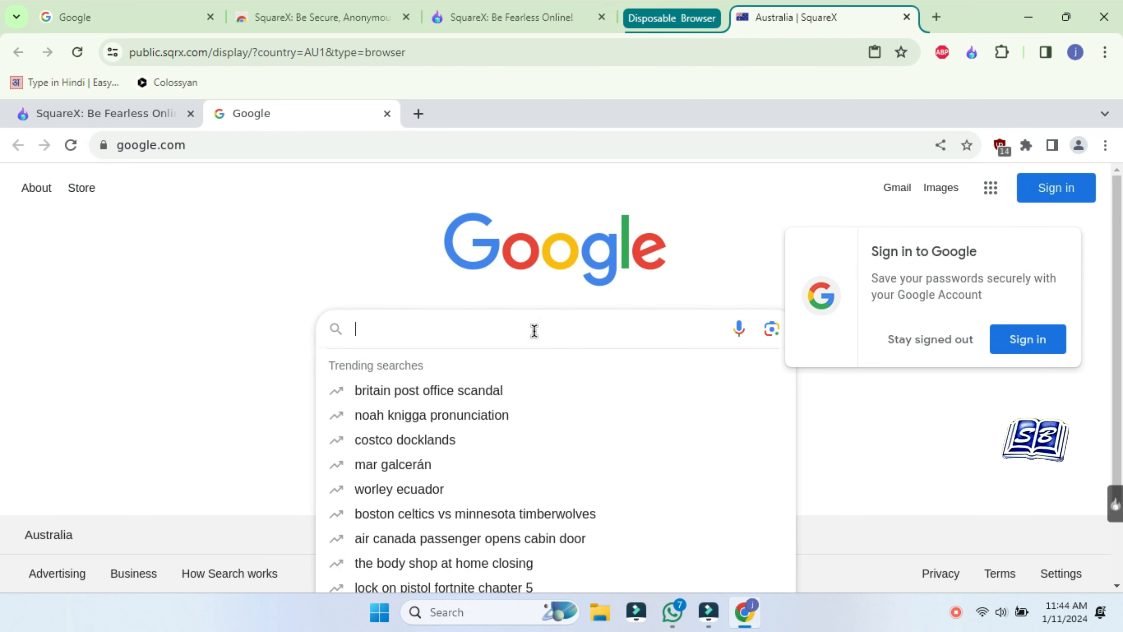
type("m")
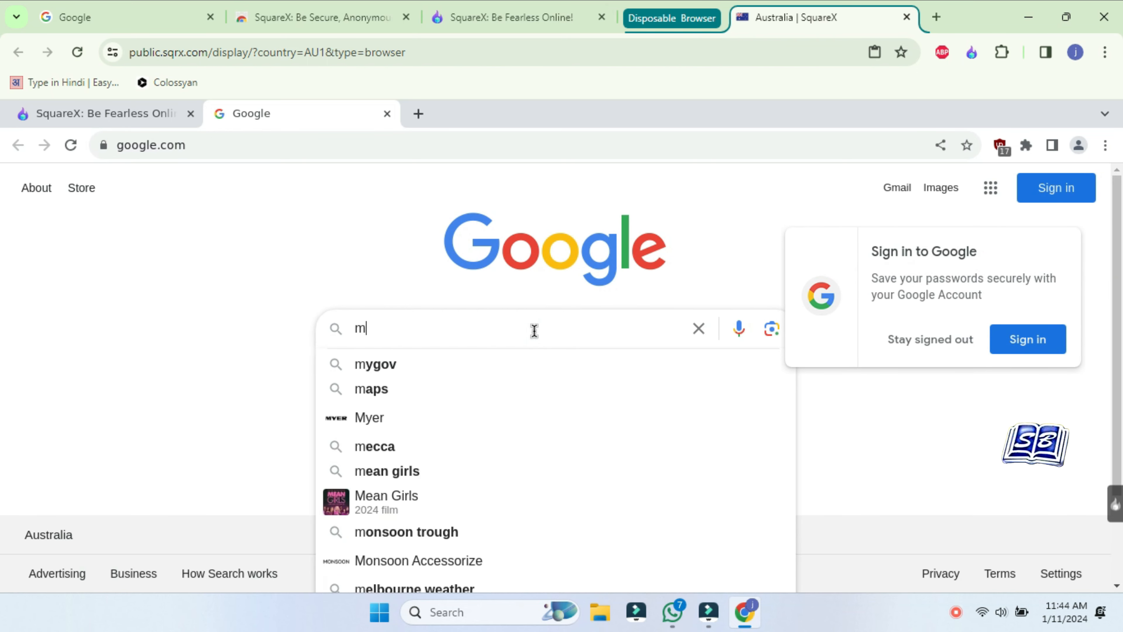
type("y ip")
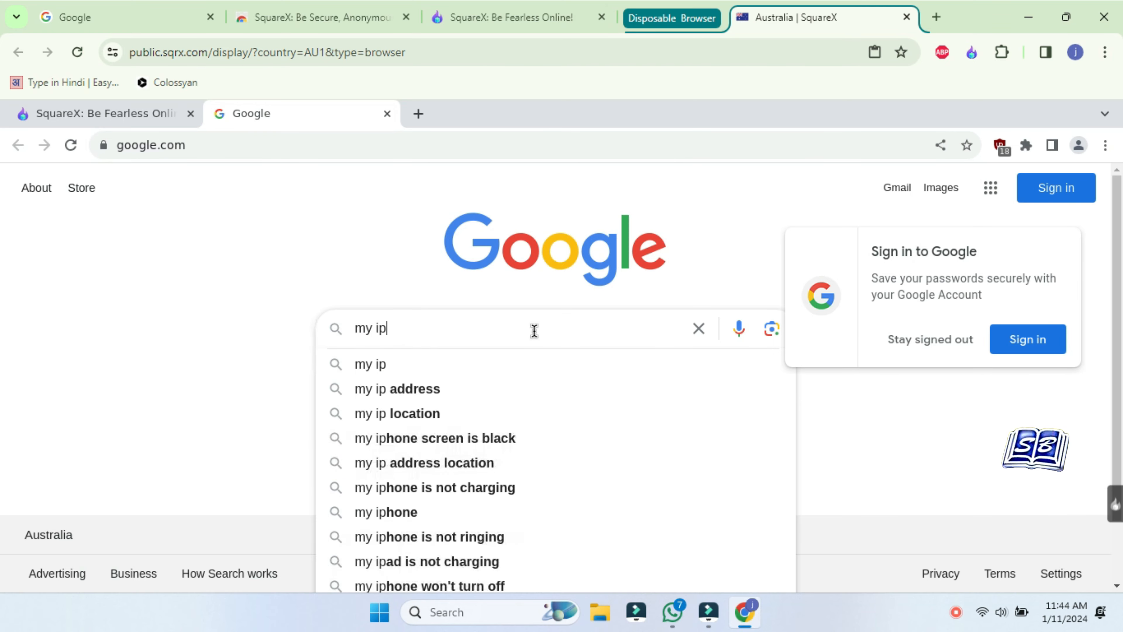
key("Return")
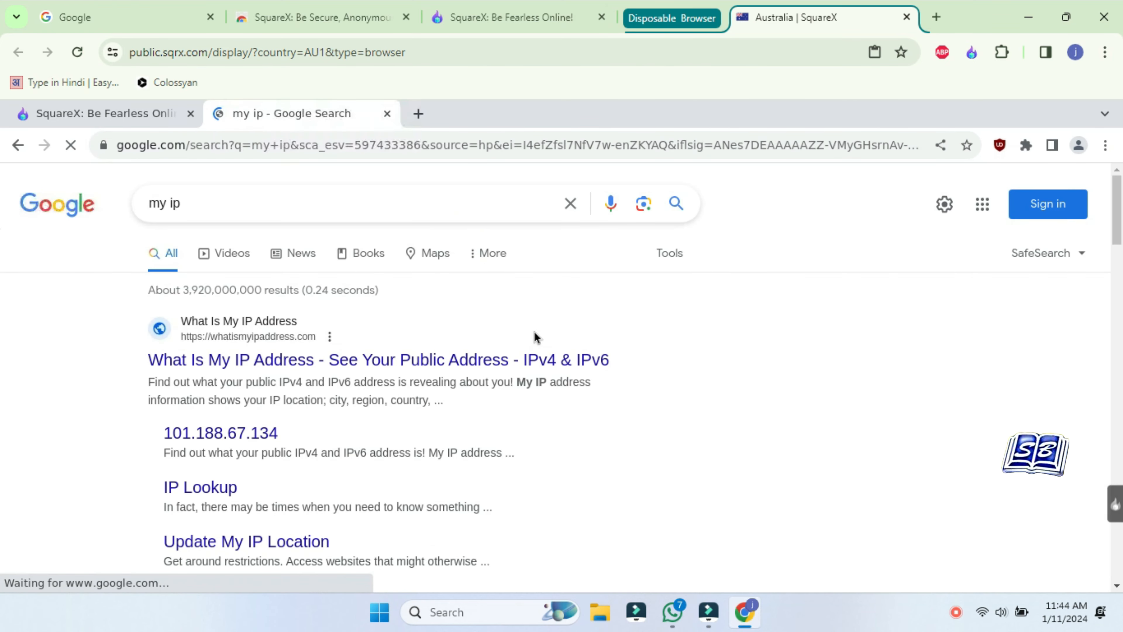
left_click(371, 360)
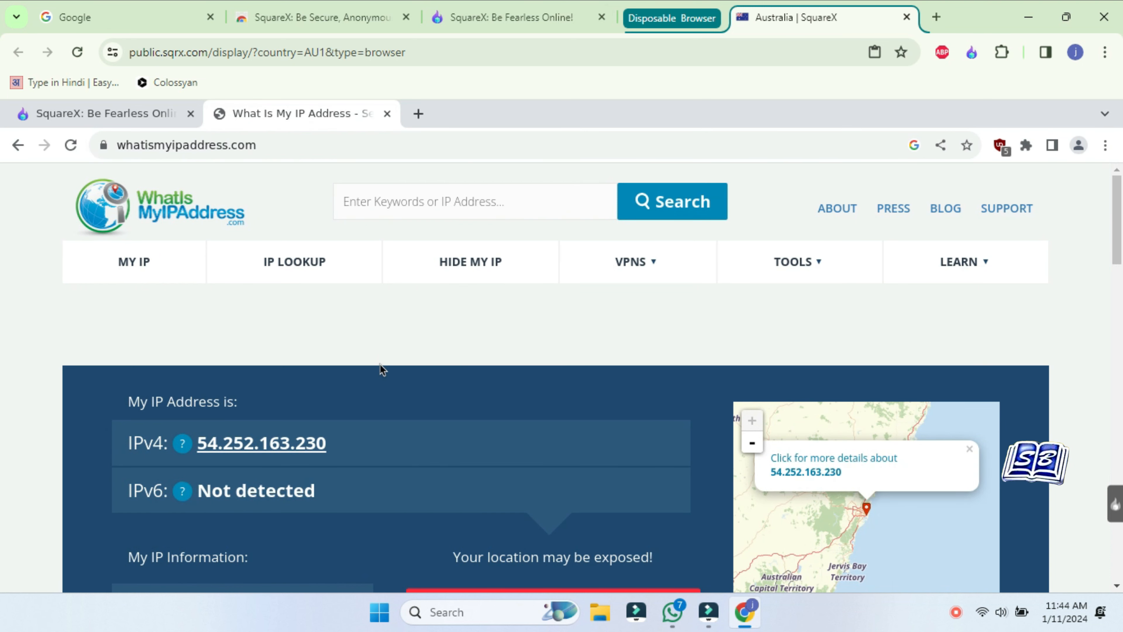
scroll(329, 424, "down", 5)
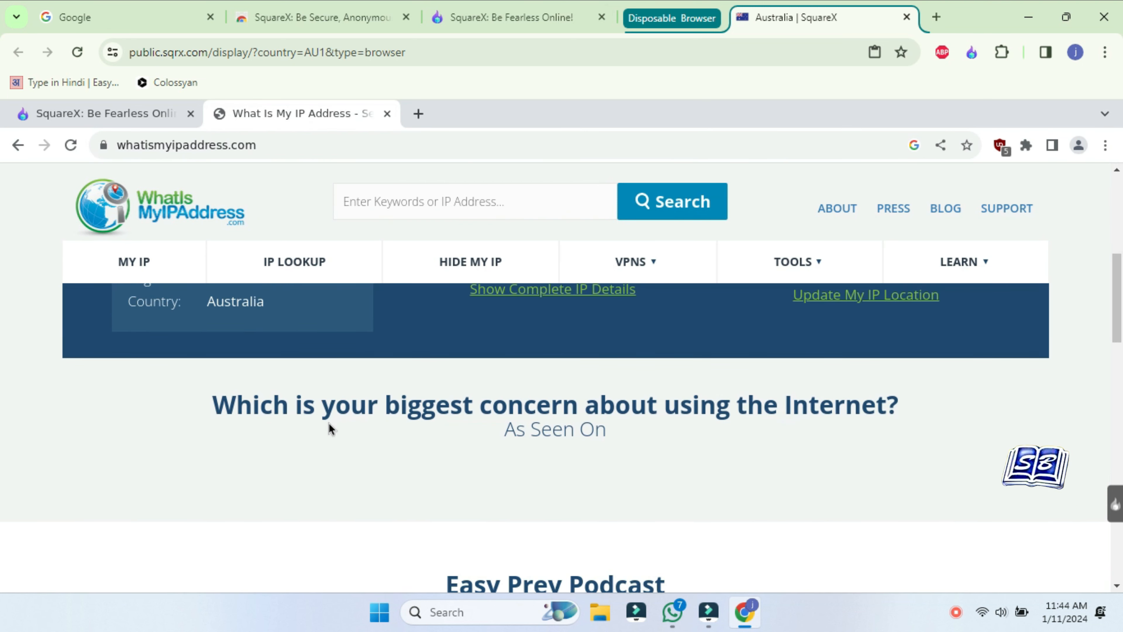
scroll(328, 422, "up", 5)
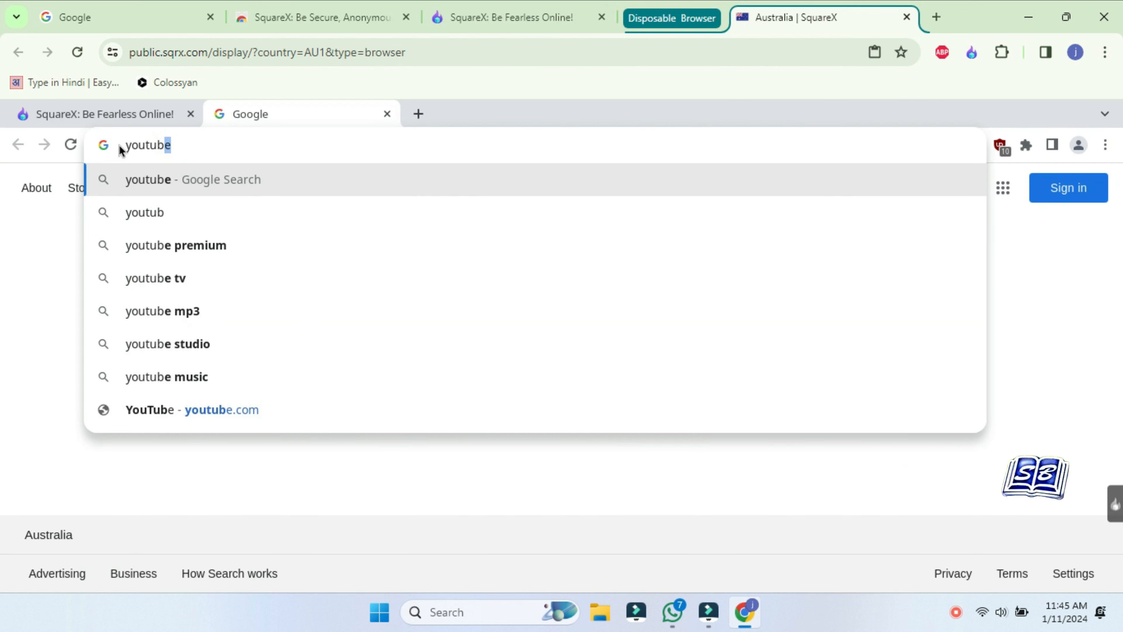
Search for "youtube" in the disposable browser, open the YouTube site and browse its home feed
type("e")
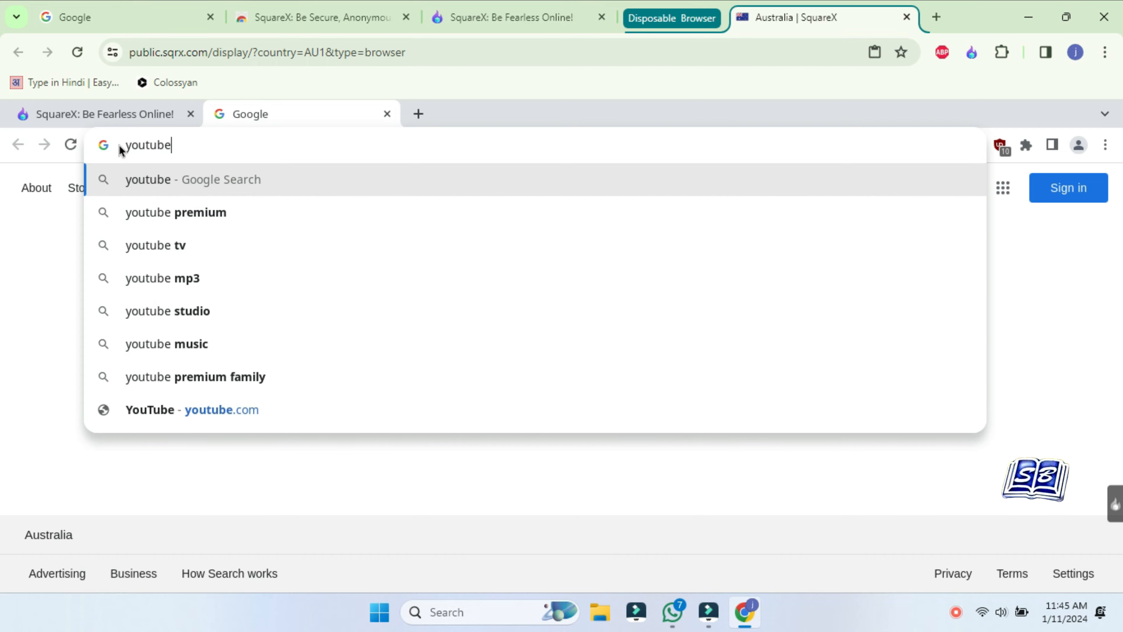
key("Return")
left_click(246, 359)
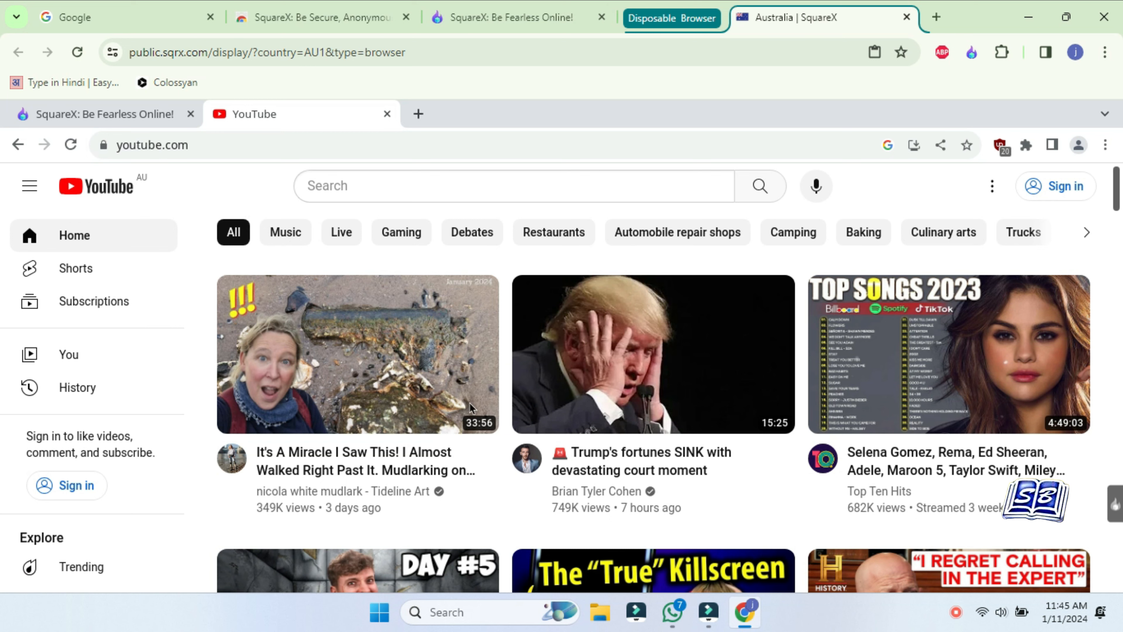
scroll(692, 469, "down", 4)
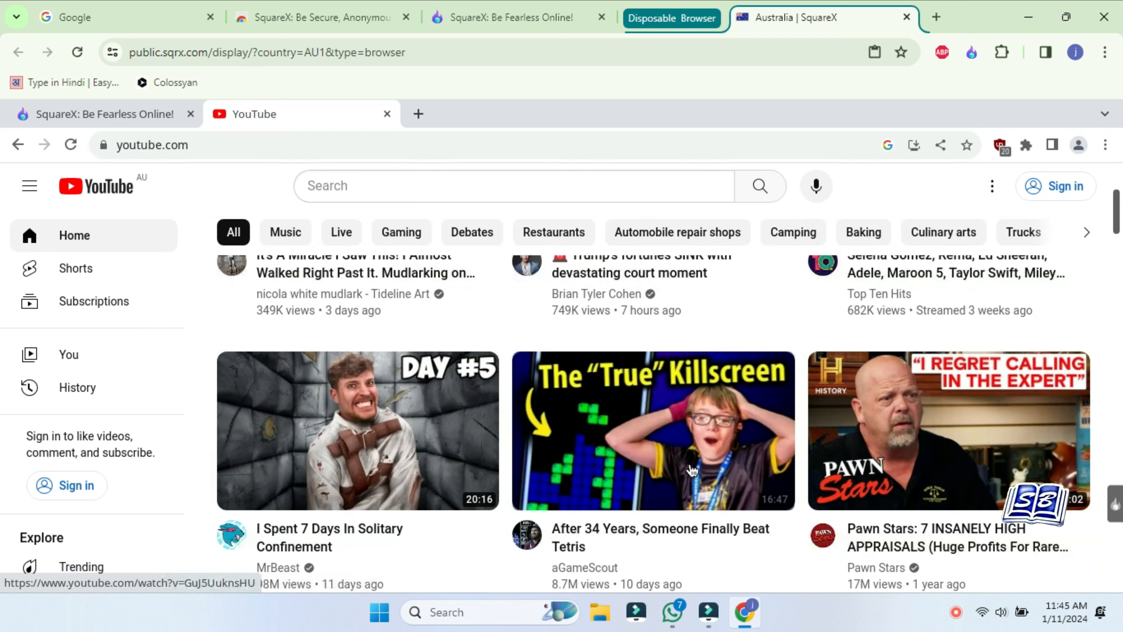
scroll(692, 469, "down", 12)
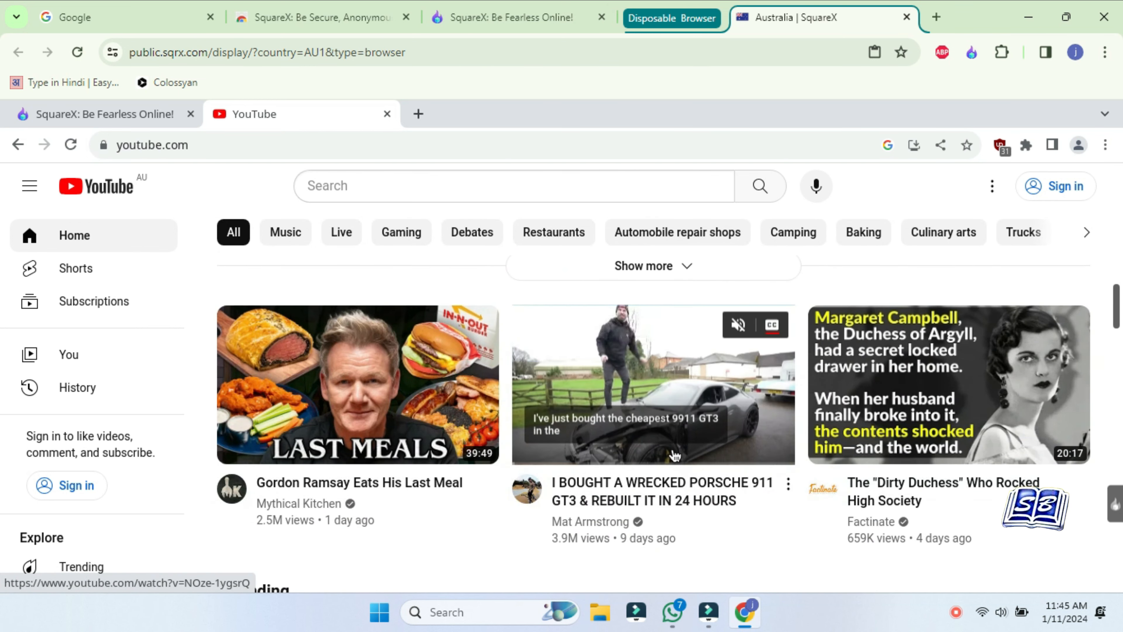
scroll(675, 455, "down", 10)
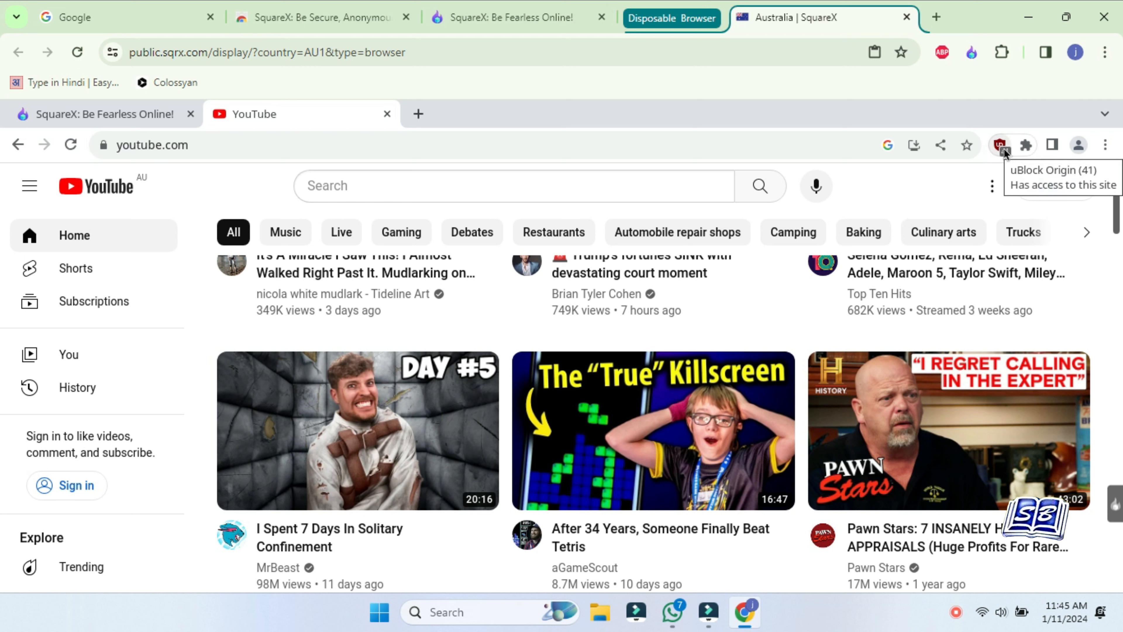
Close the Australia disposable browser tab and start the Disposable File Viewer from the SquareX extension
left_click(905, 18)
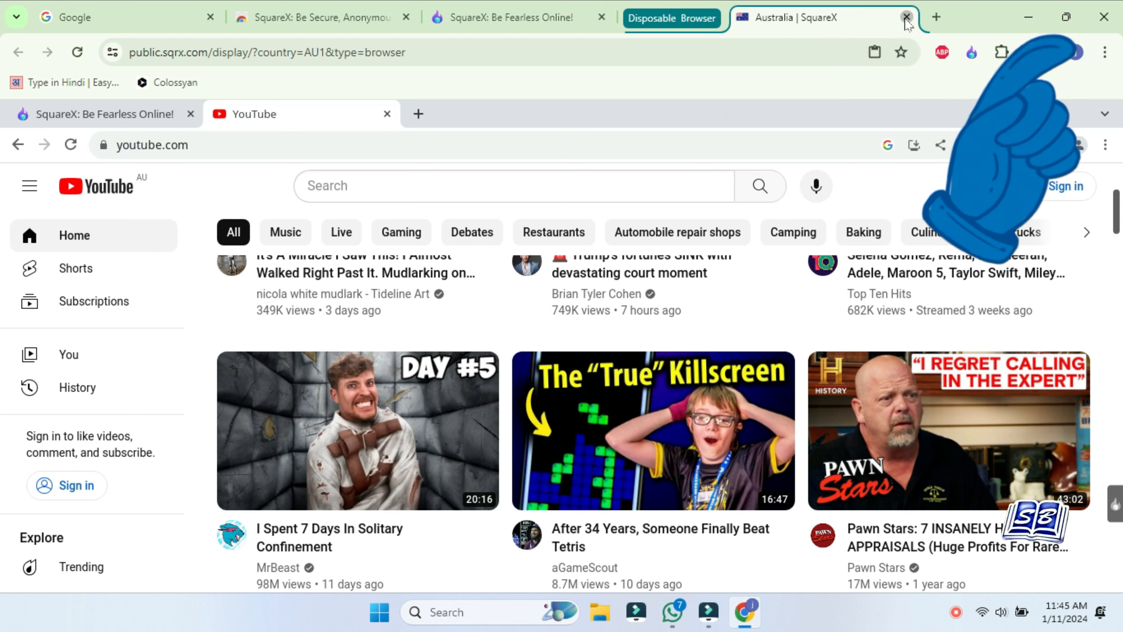
left_click(635, 157)
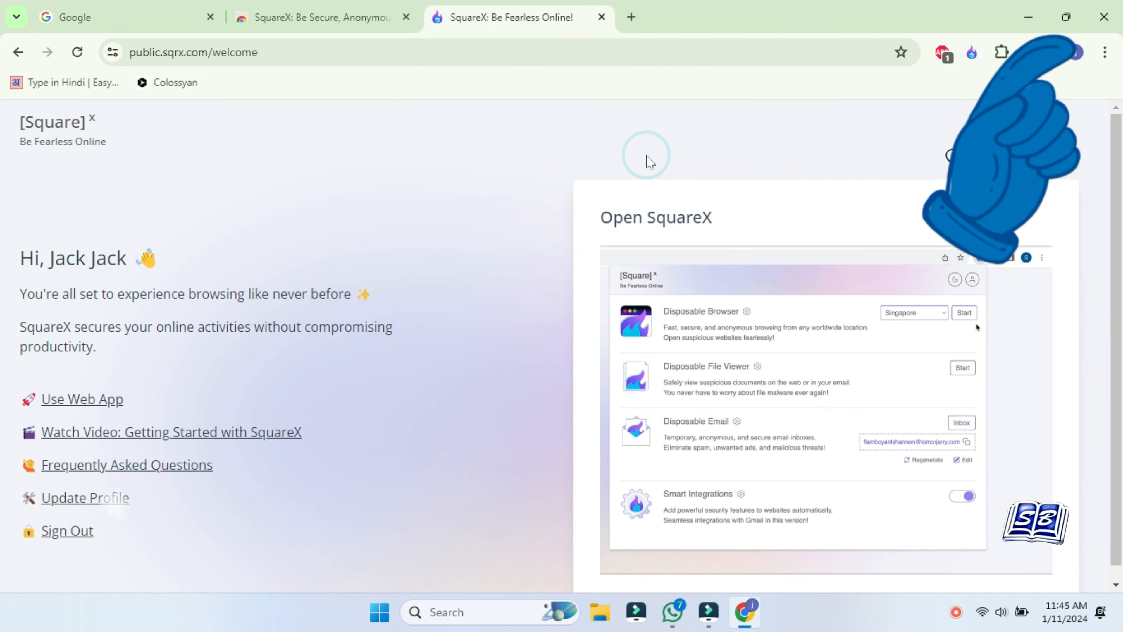
left_click(971, 53)
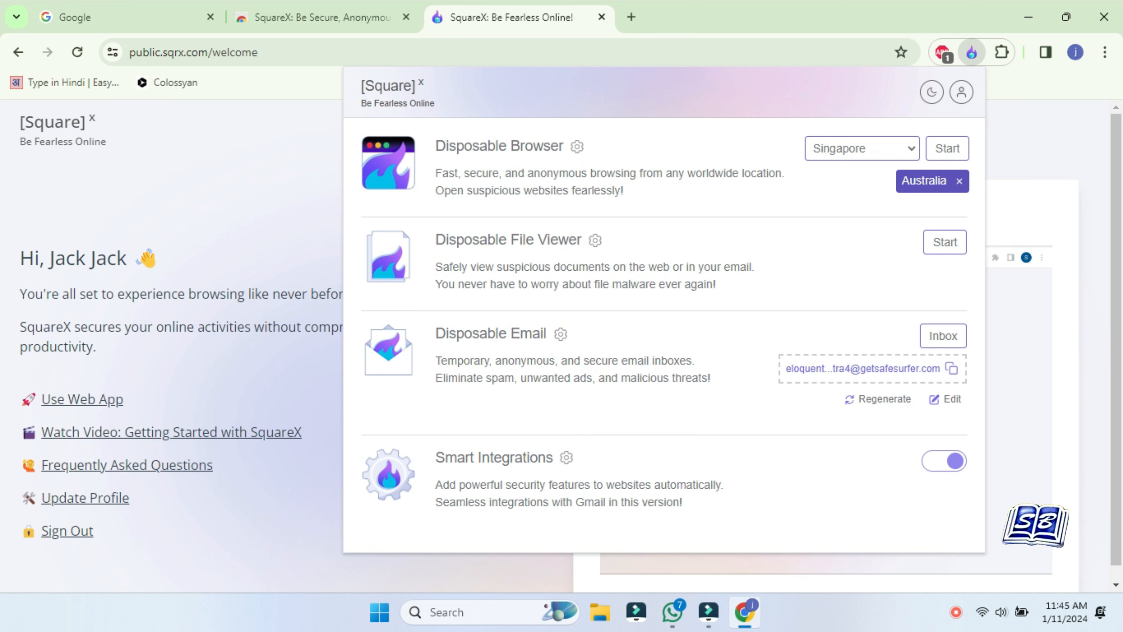
left_click_drag(445, 240, 587, 243)
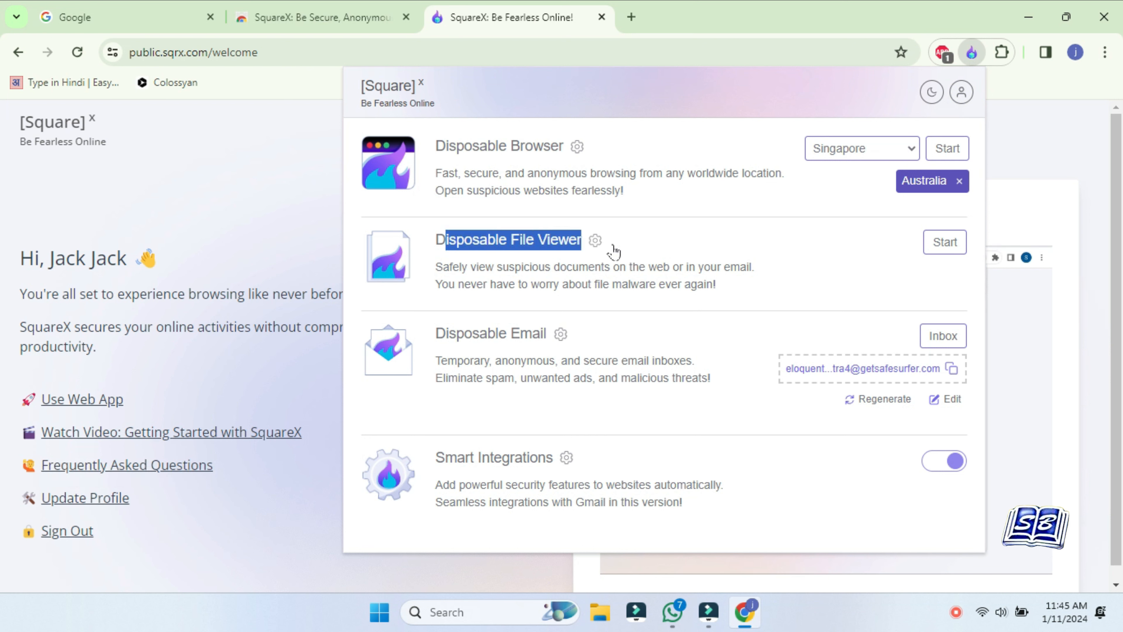
left_click(944, 243)
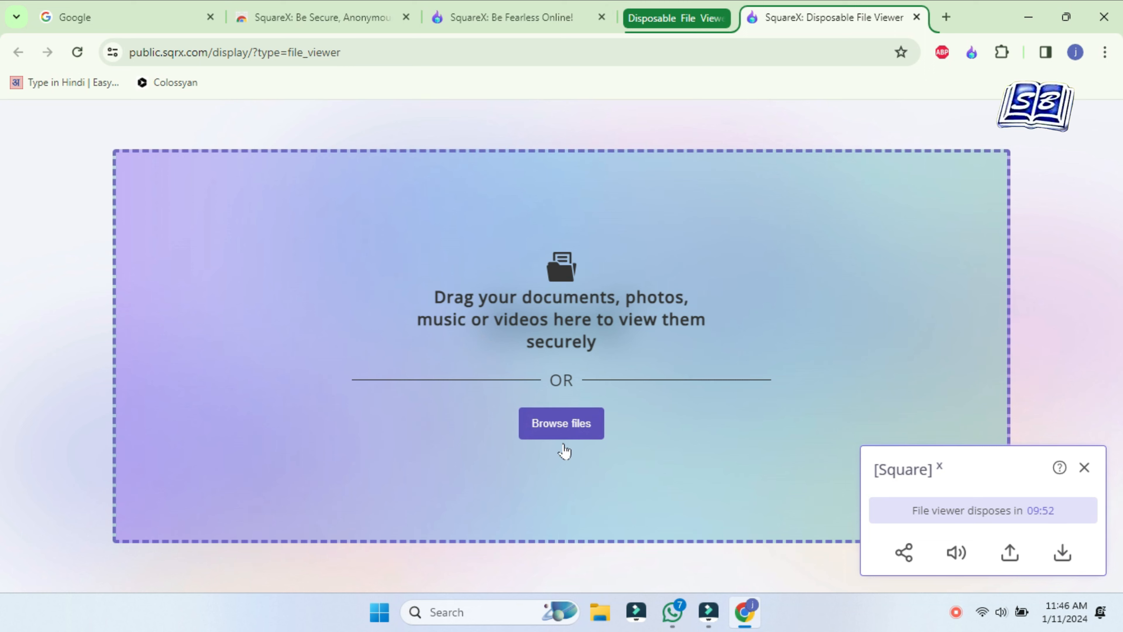
Open the cpu-z_2.08-en archive from the Downloads folder in the file viewer and select cpuz_readme.txt inside it
left_click(574, 424)
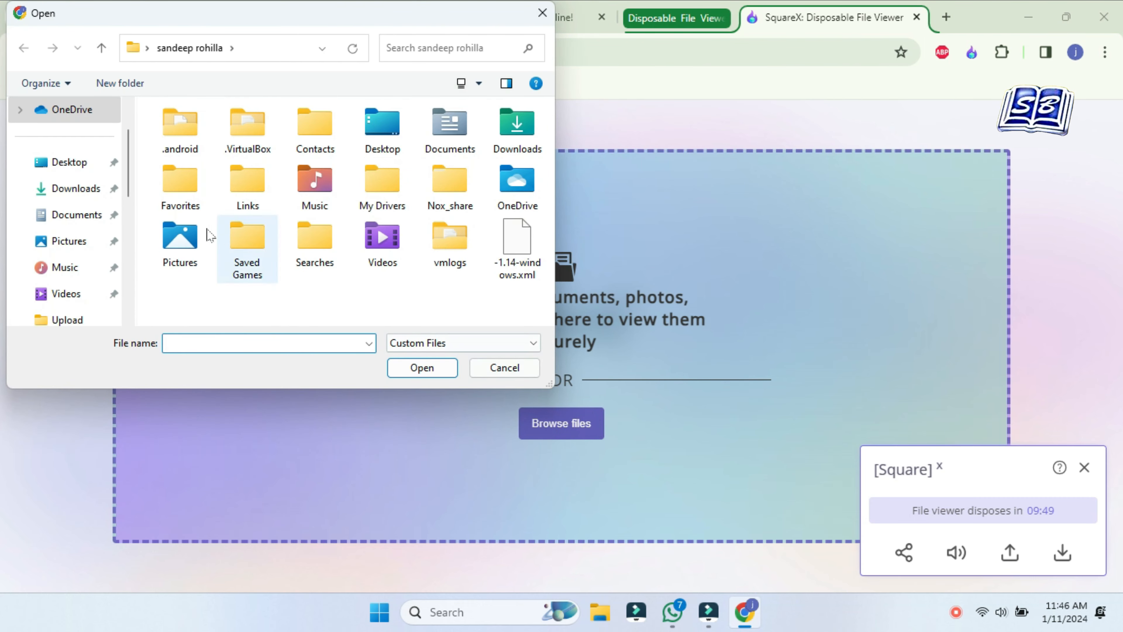
left_click(79, 193)
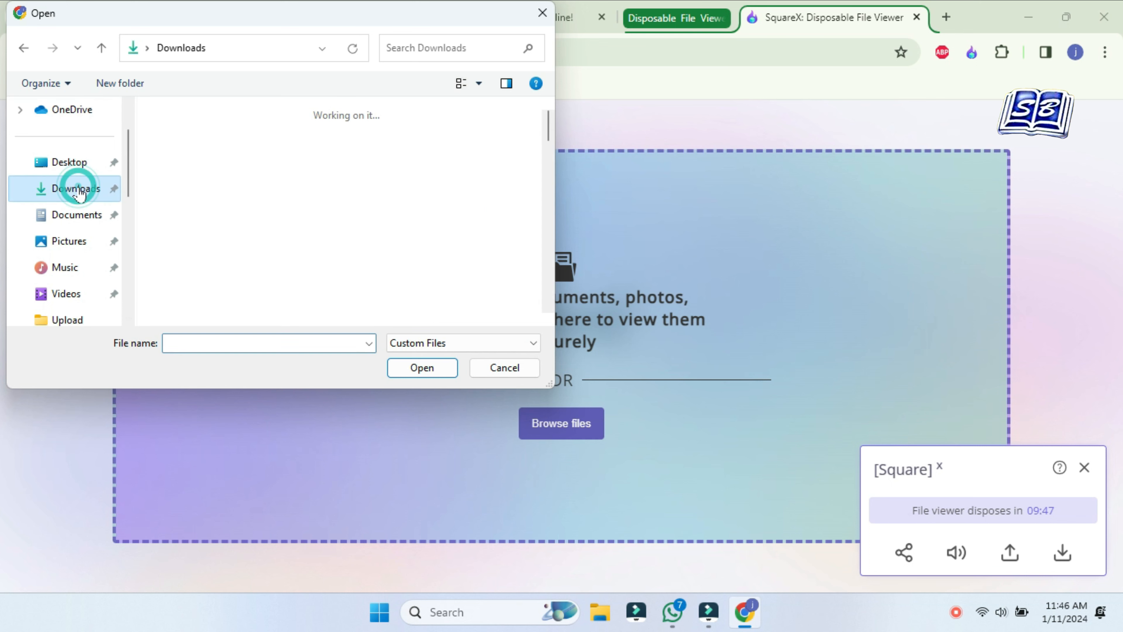
scroll(363, 234, "down", 10)
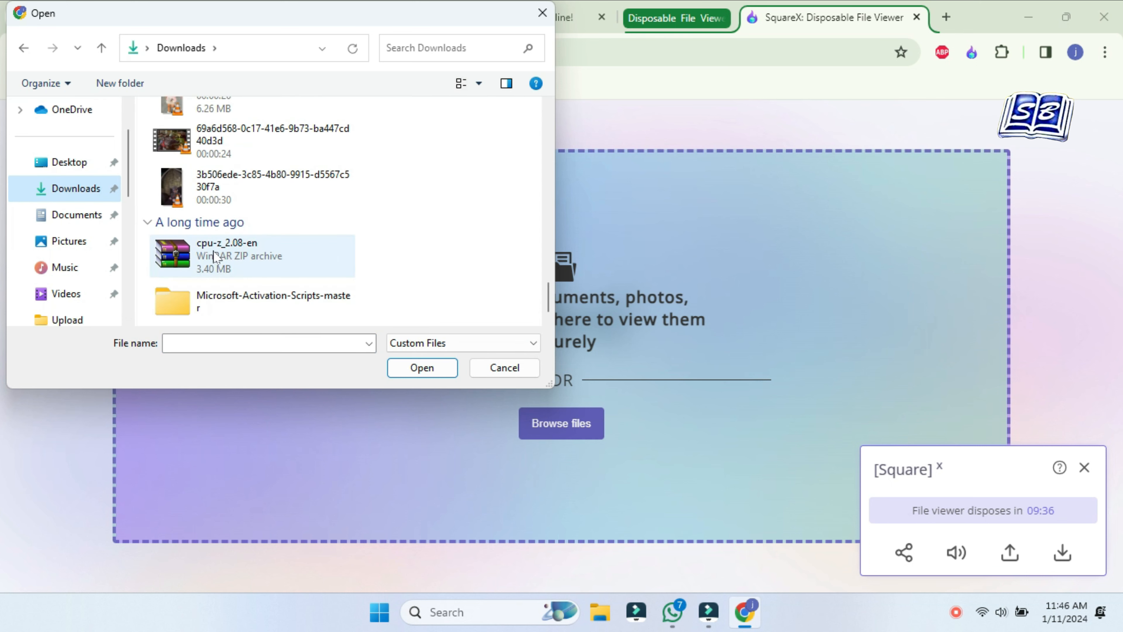
left_click(265, 254)
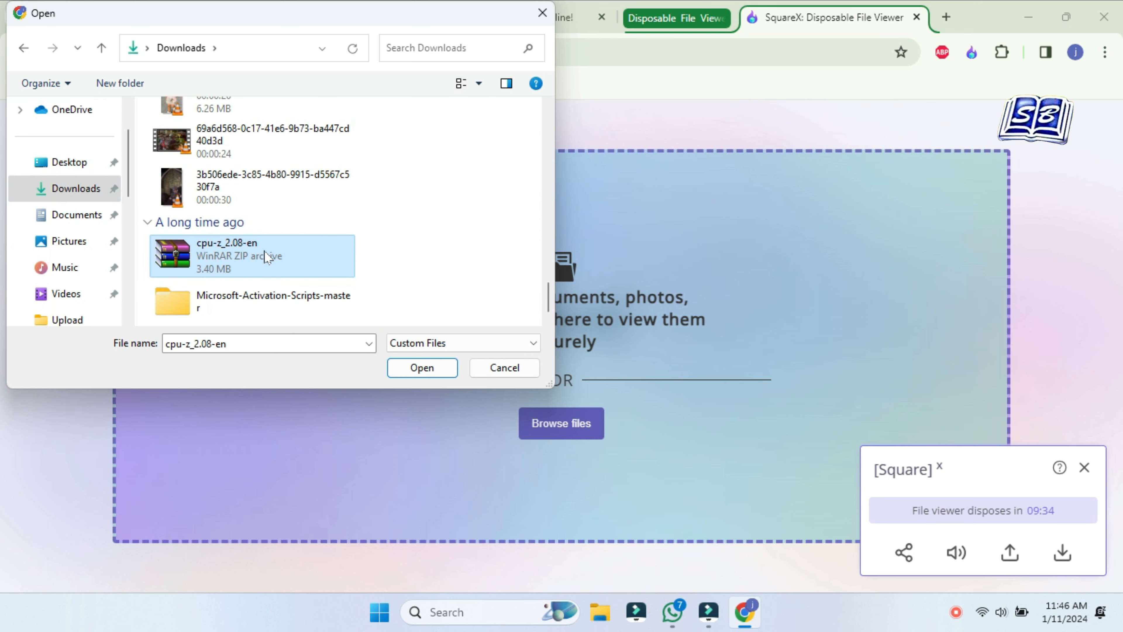
double_click(265, 256)
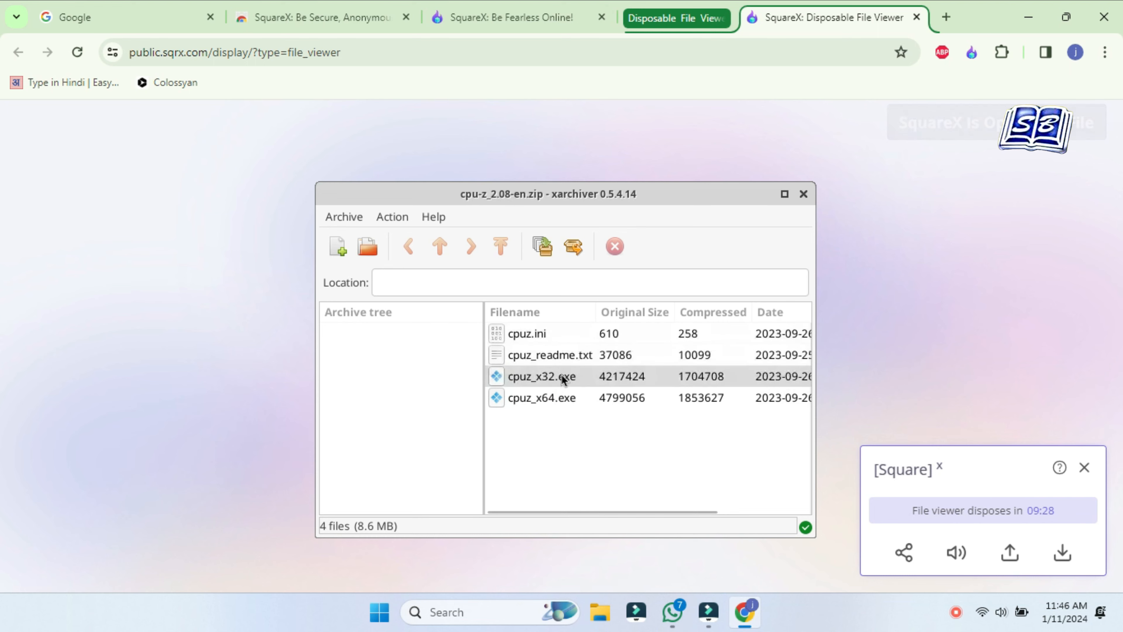
left_click(565, 354)
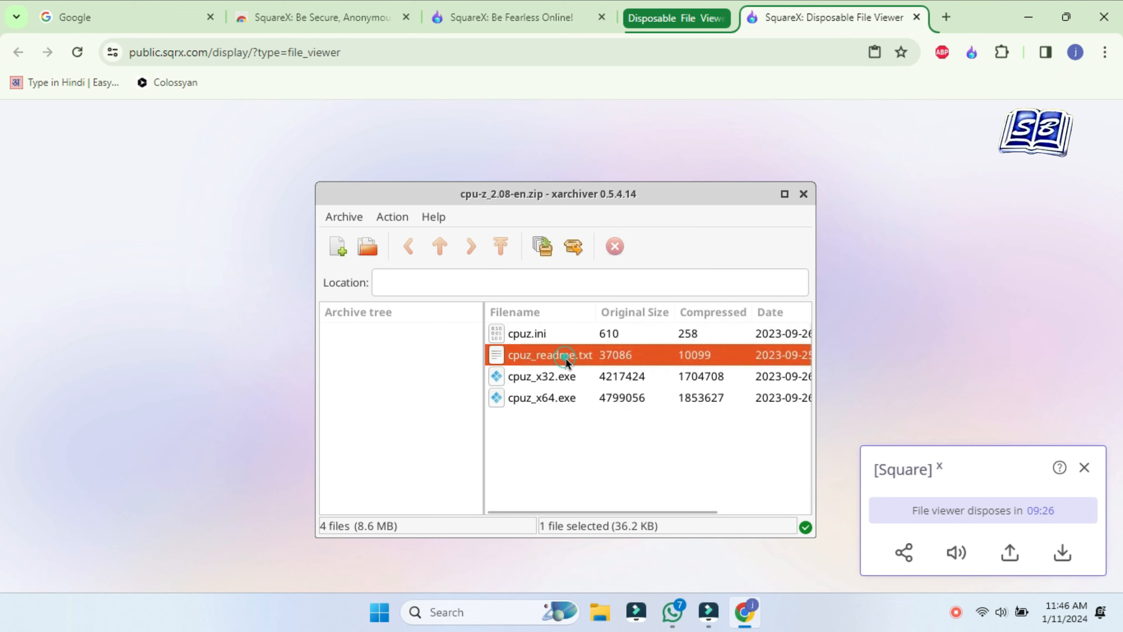
Select cpuz_x32.exe and cpuz_x64.exe in the archive, and close the file viewer tab, confirming leaving the site
left_click(564, 376)
left_click(565, 399)
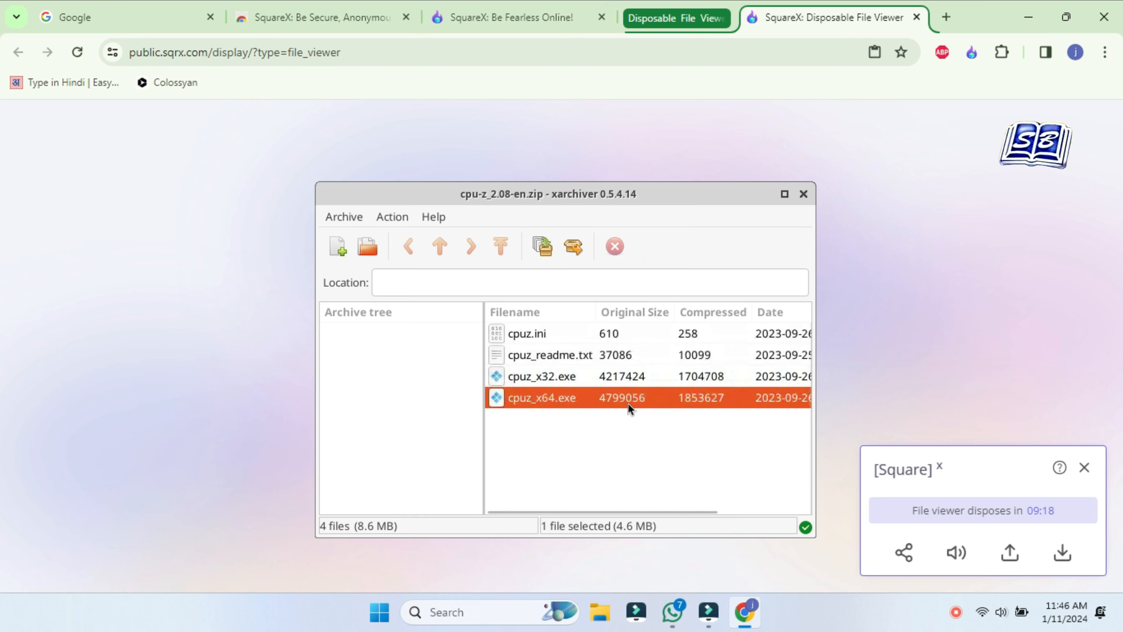
left_click(917, 17)
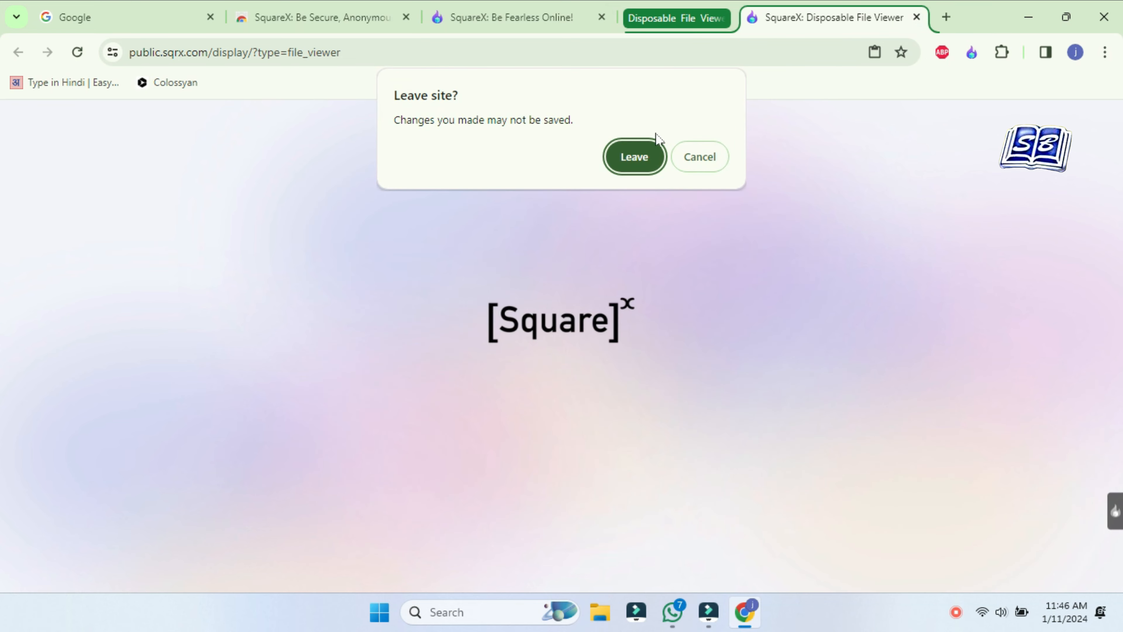
left_click(654, 146)
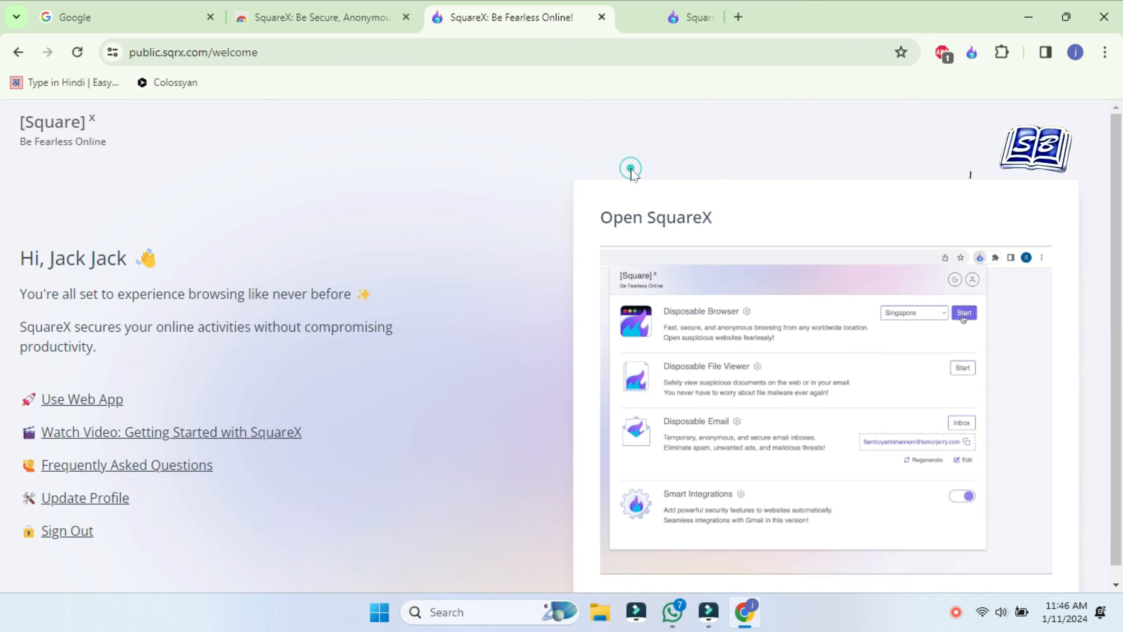
Copy the disposable email address from the SquareX extension
left_click(971, 54)
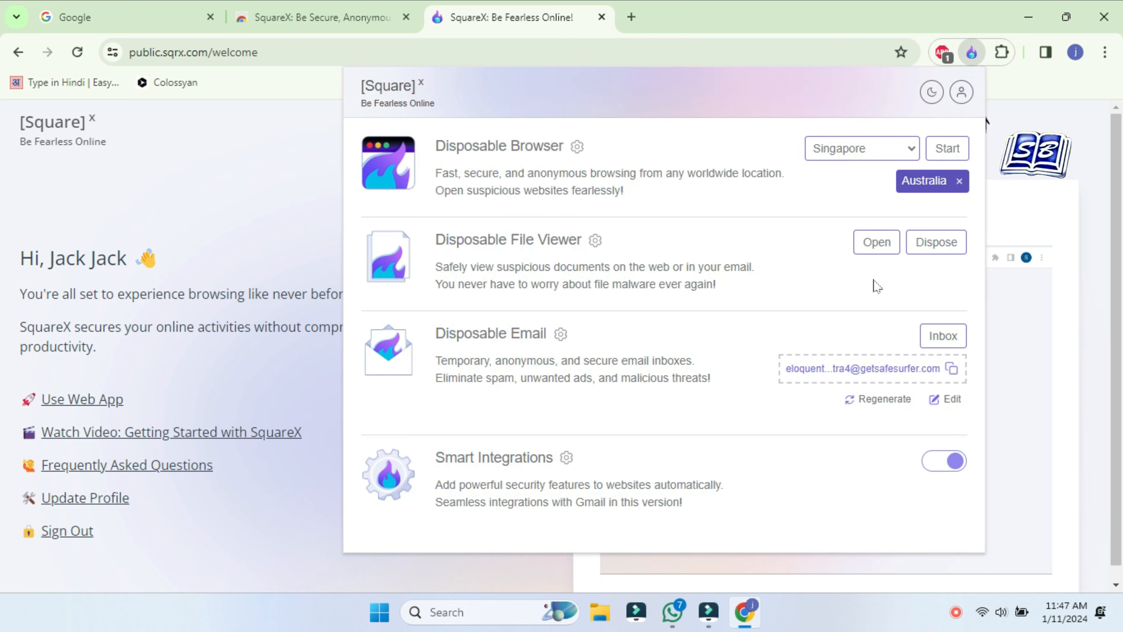
left_click_drag(435, 334, 547, 333)
left_click(952, 369)
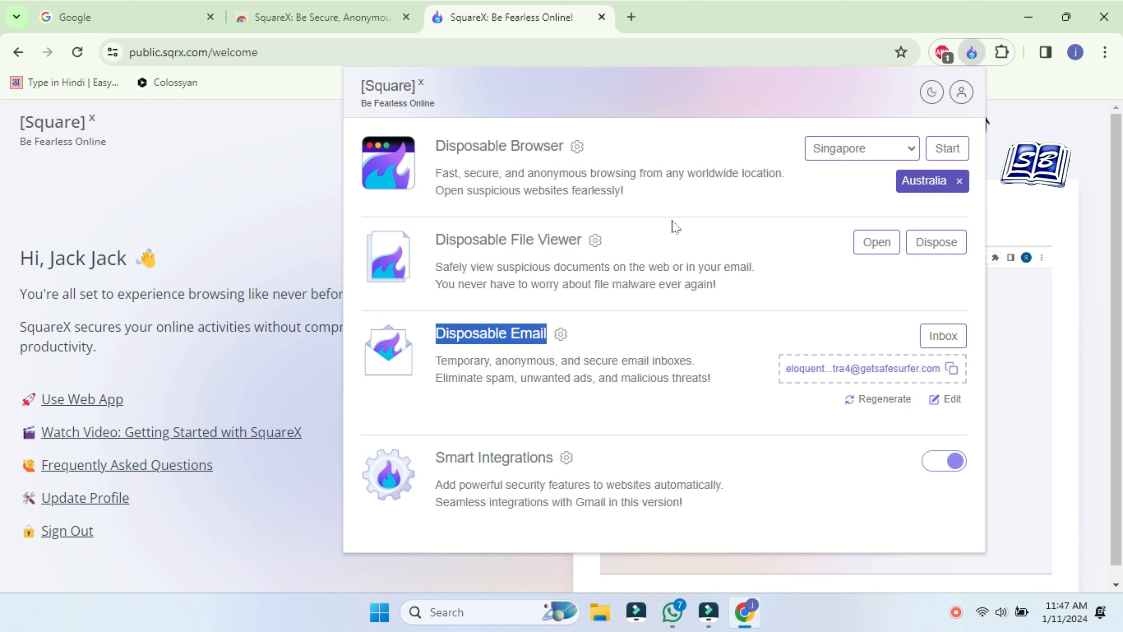
Reopen the disposable file viewer, start a Singapore disposable browser and create a new tab in it
left_click(877, 242)
left_click(947, 149)
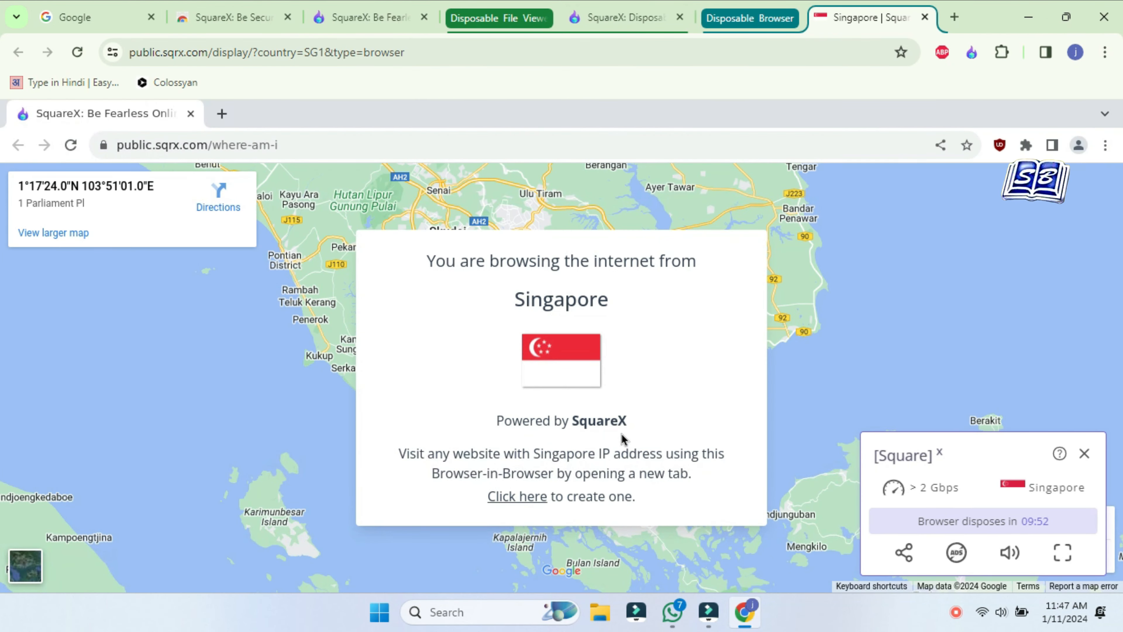
left_click(515, 498)
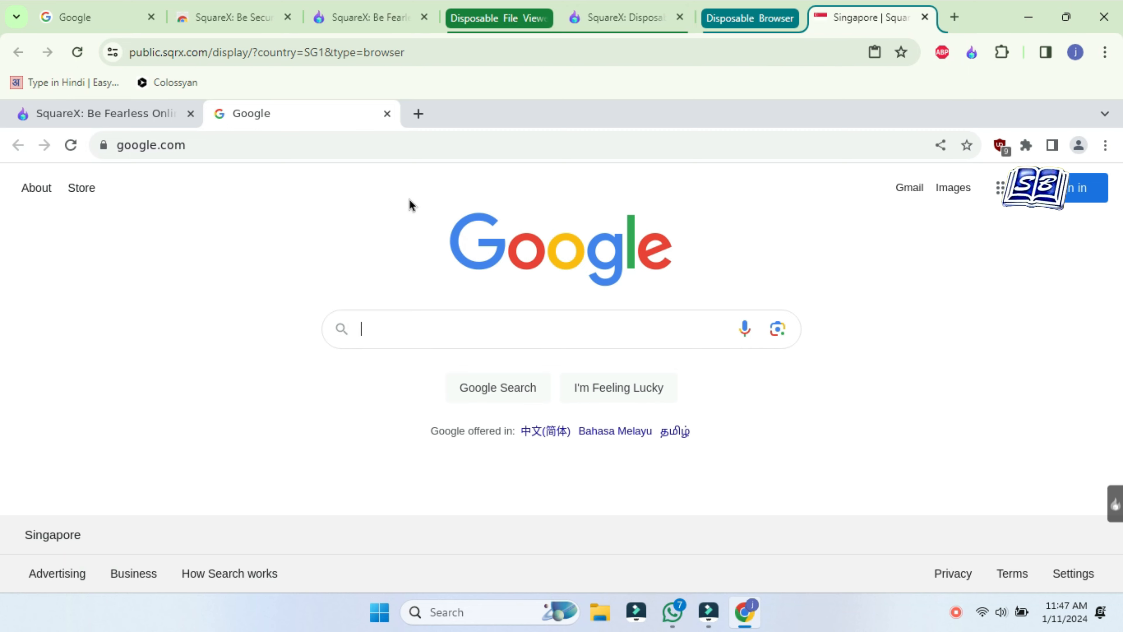
Search Google for "hegen ai" in the disposable browser and open the HeyGen website
left_click(467, 328)
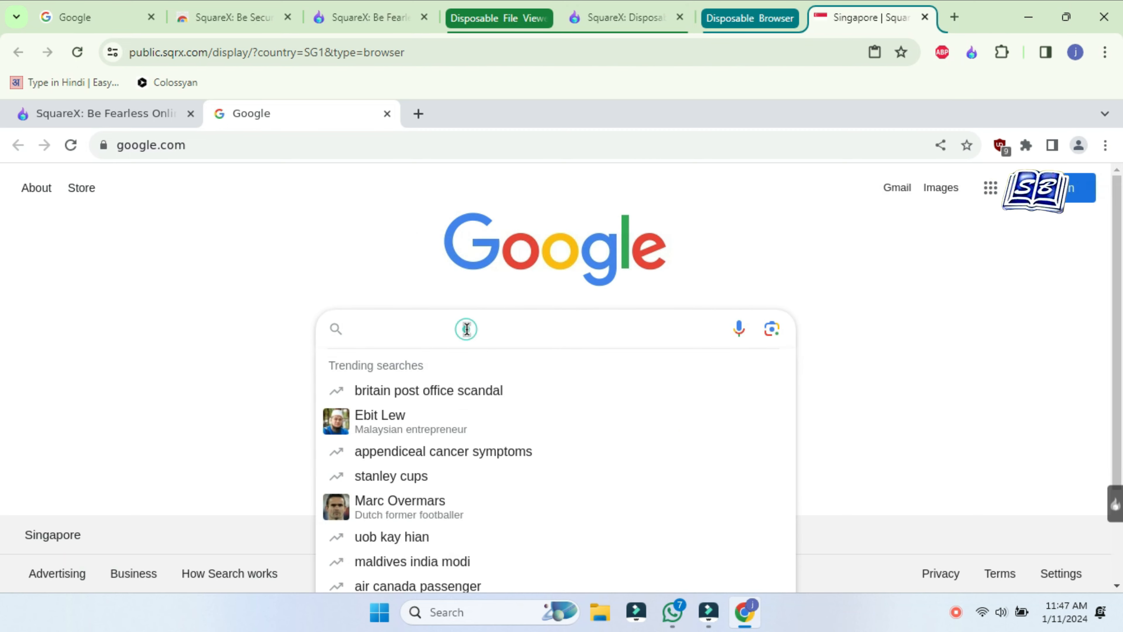
type("hy")
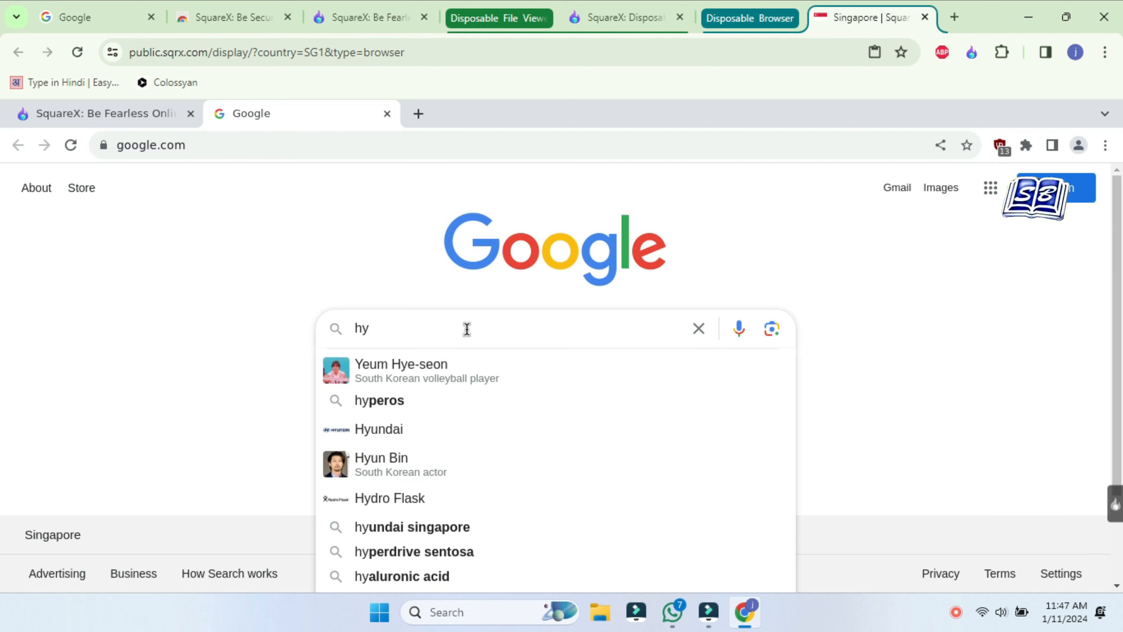
key("BackSpace")
type("e")
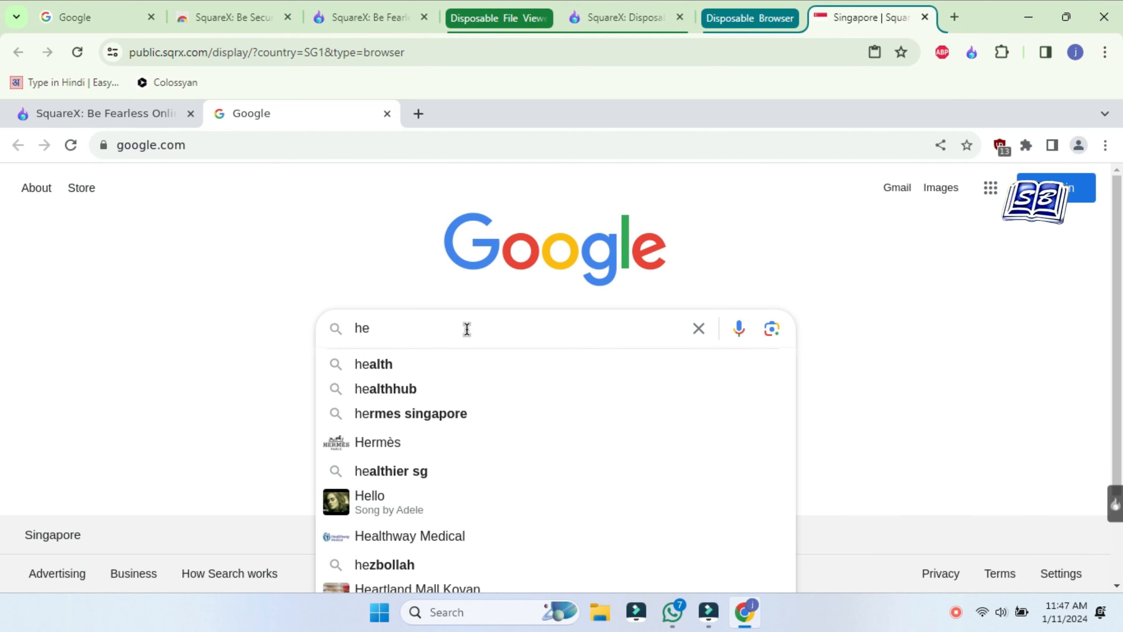
type("gen ai")
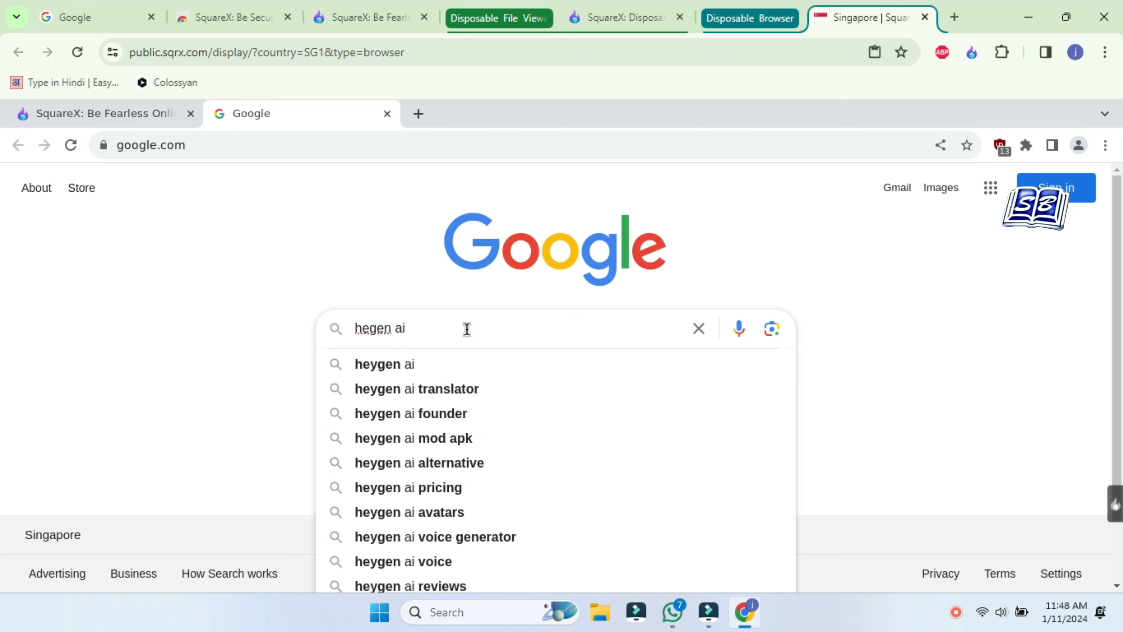
key("Return")
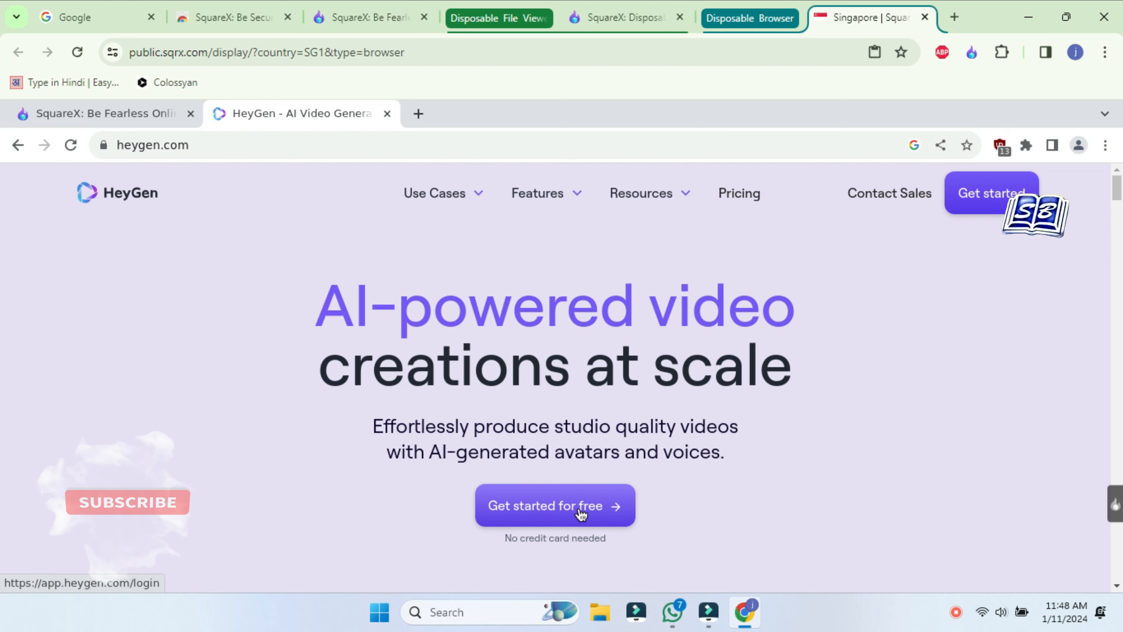
Open HeyGen's email sign-up form, paste the disposable email address and request the verification code
left_click(581, 514)
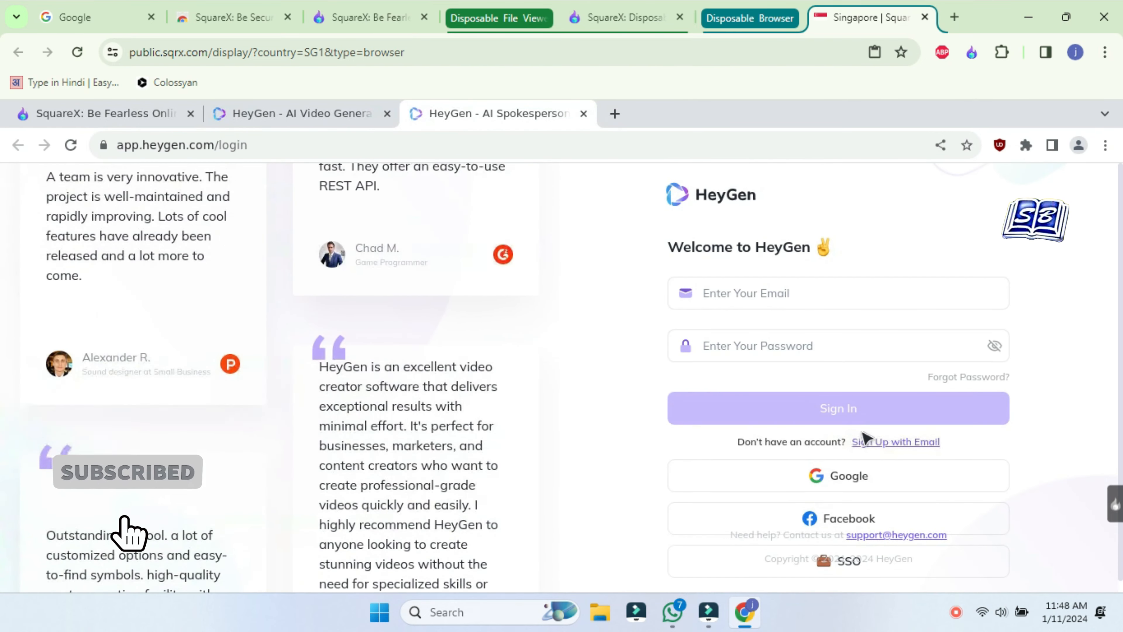
left_click(899, 443)
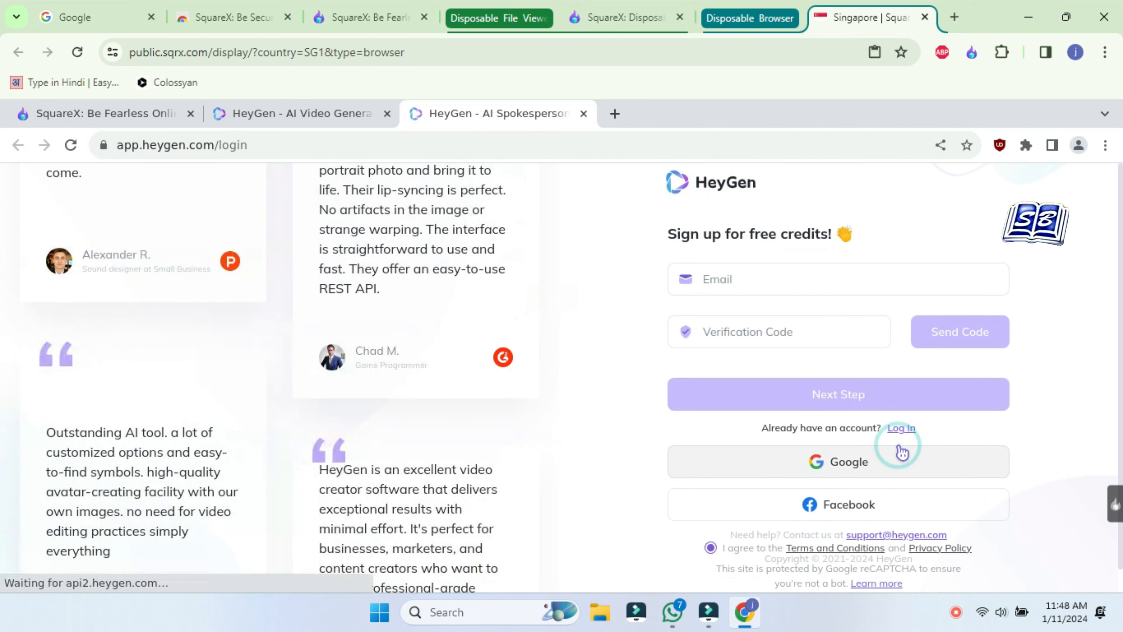
left_click(769, 275)
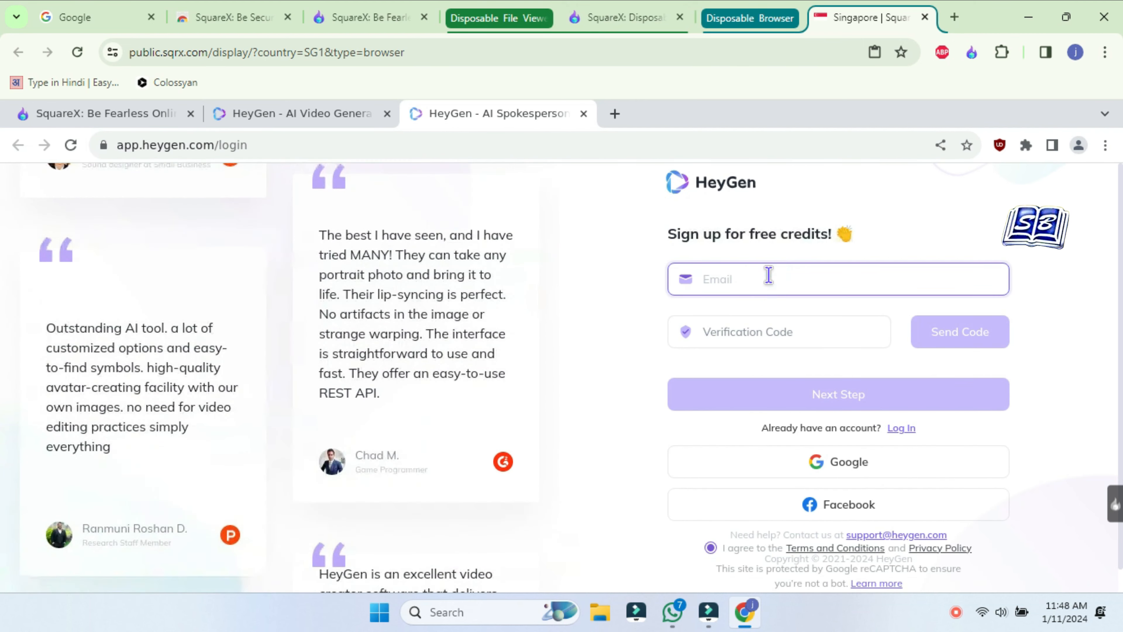
right_click(769, 279)
left_click(814, 379)
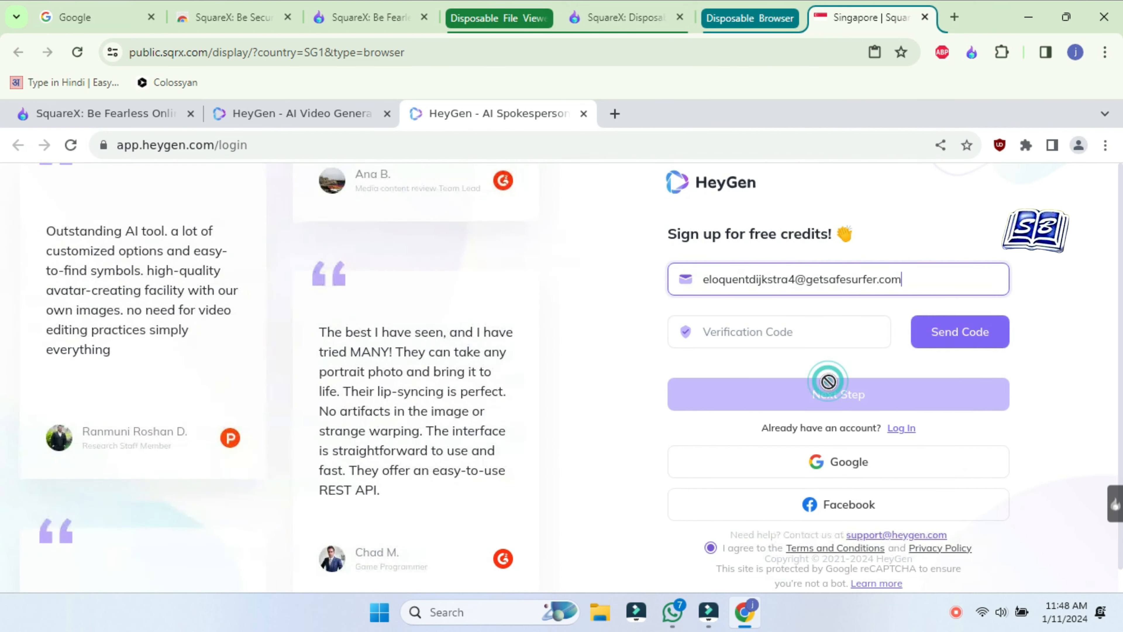
left_click(931, 331)
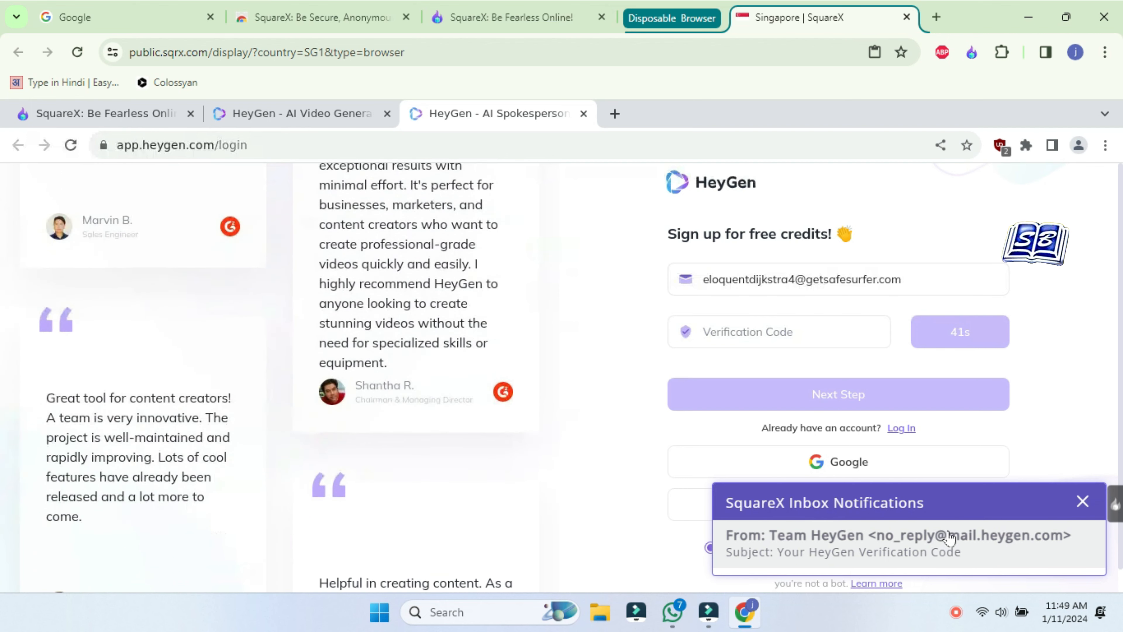
Open the HeyGen verification email from the SquareX inbox notification, copy its verification code and close the message
left_click(913, 540)
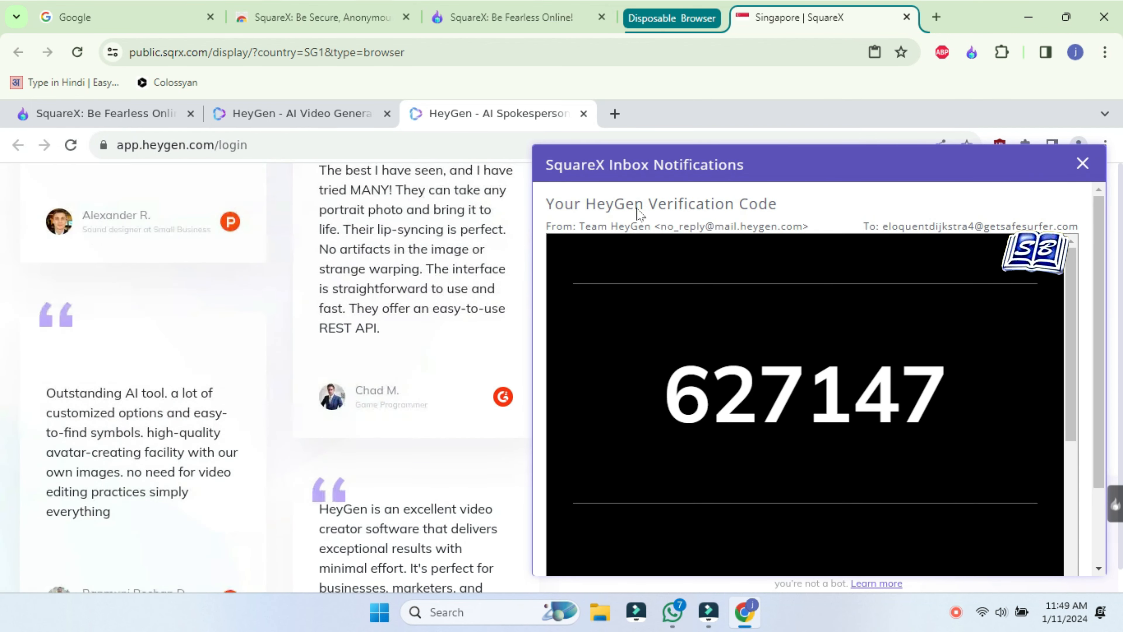
scroll(900, 408, "down", 5)
scroll(909, 439, "up", 5)
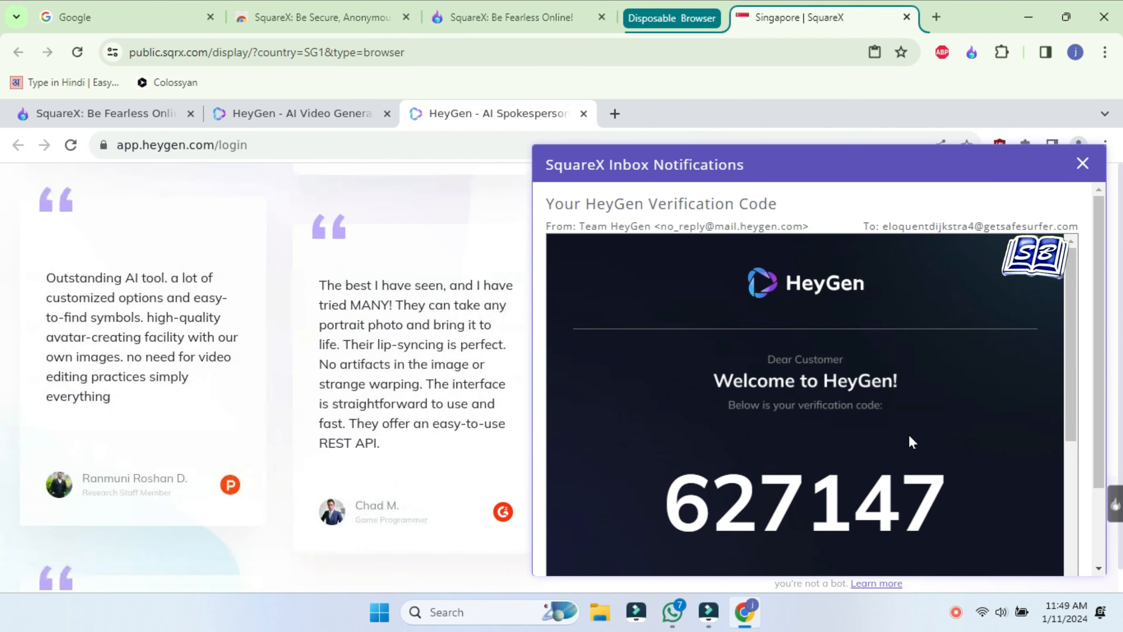
scroll(912, 441, "down", 2)
double_click(811, 419)
right_click(811, 419)
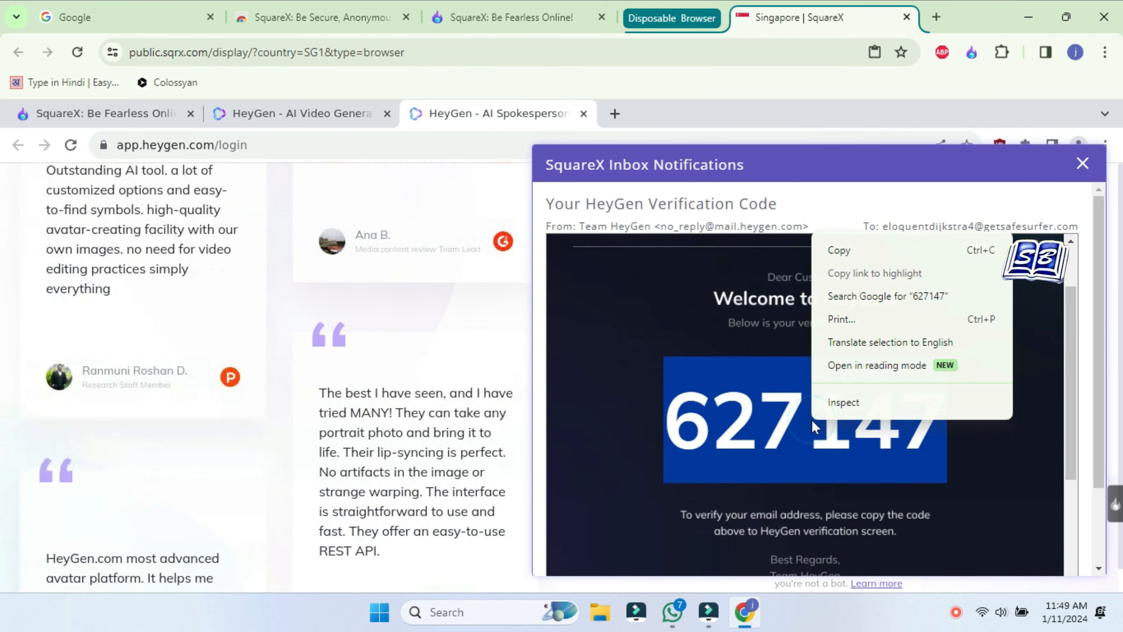
left_click(855, 256)
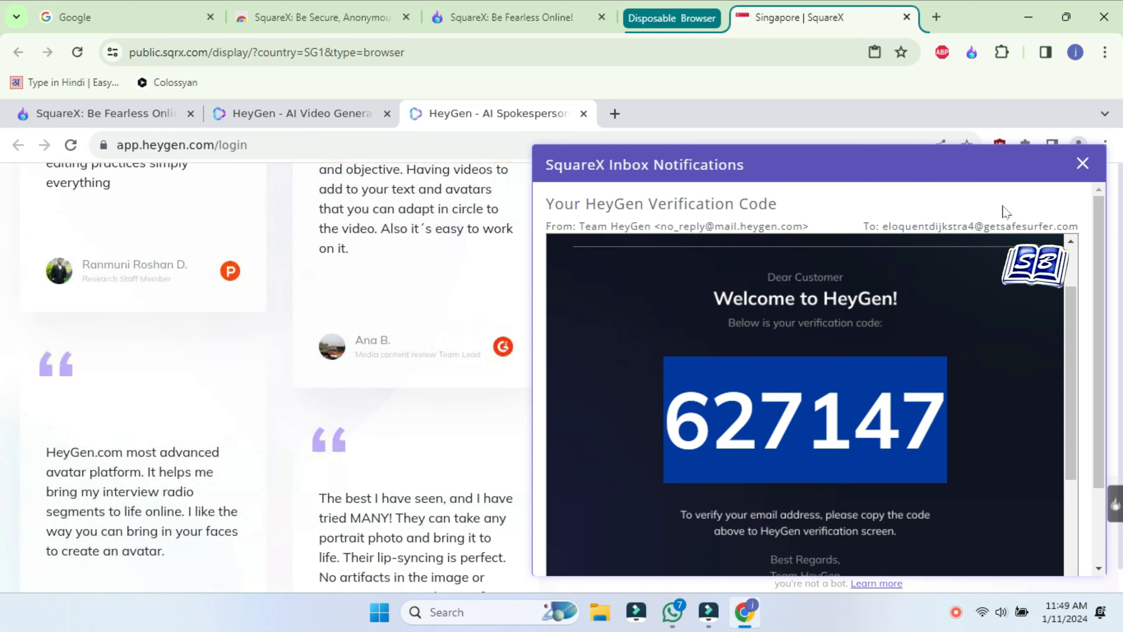
left_click(1082, 165)
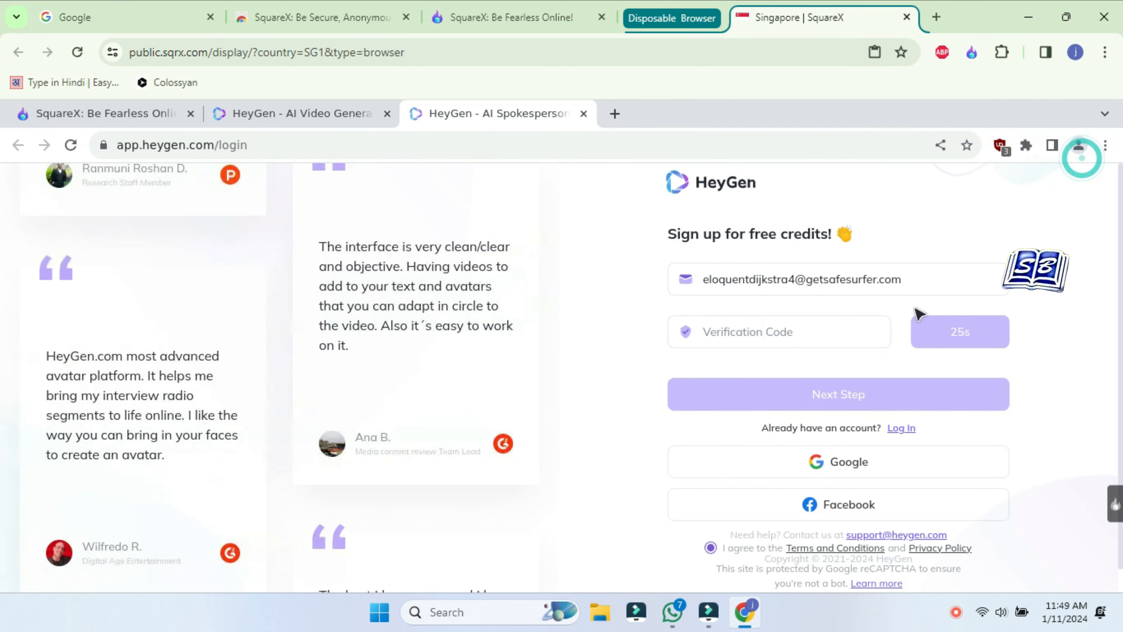
Paste the verification code into the HeyGen sign-up form and continue to the password stage
left_click(803, 332)
right_click(803, 334)
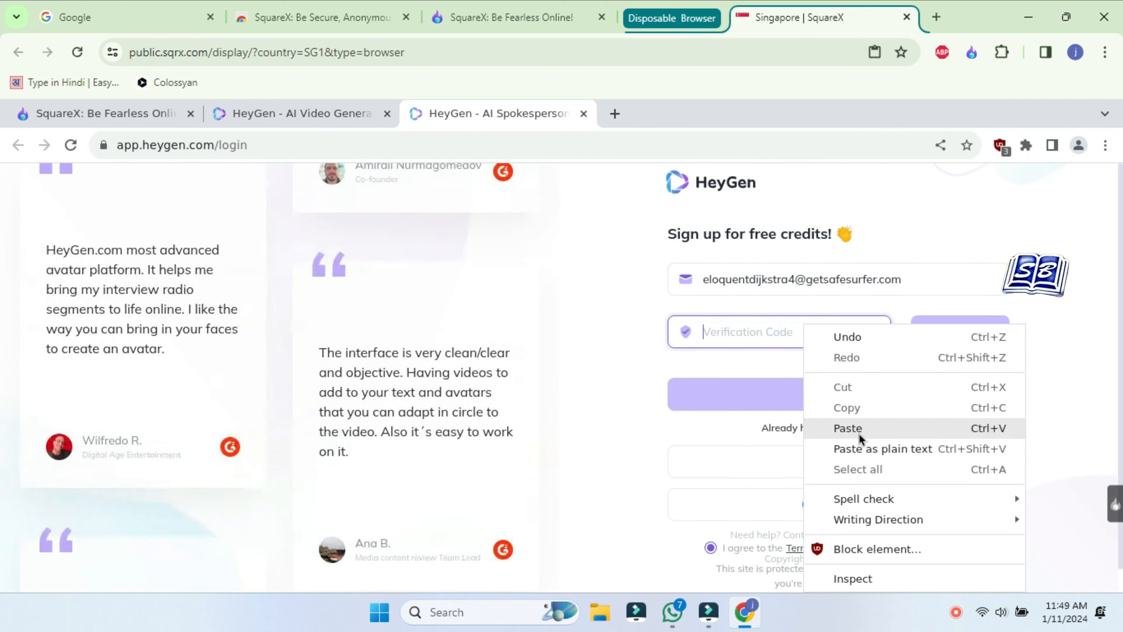
left_click(859, 429)
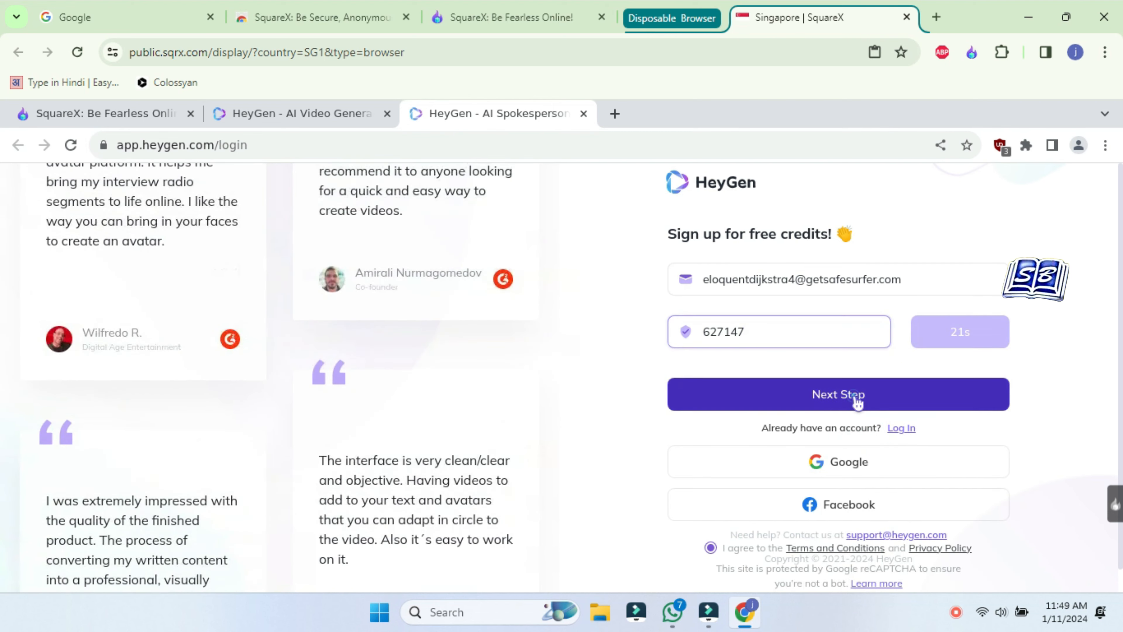
left_click(854, 395)
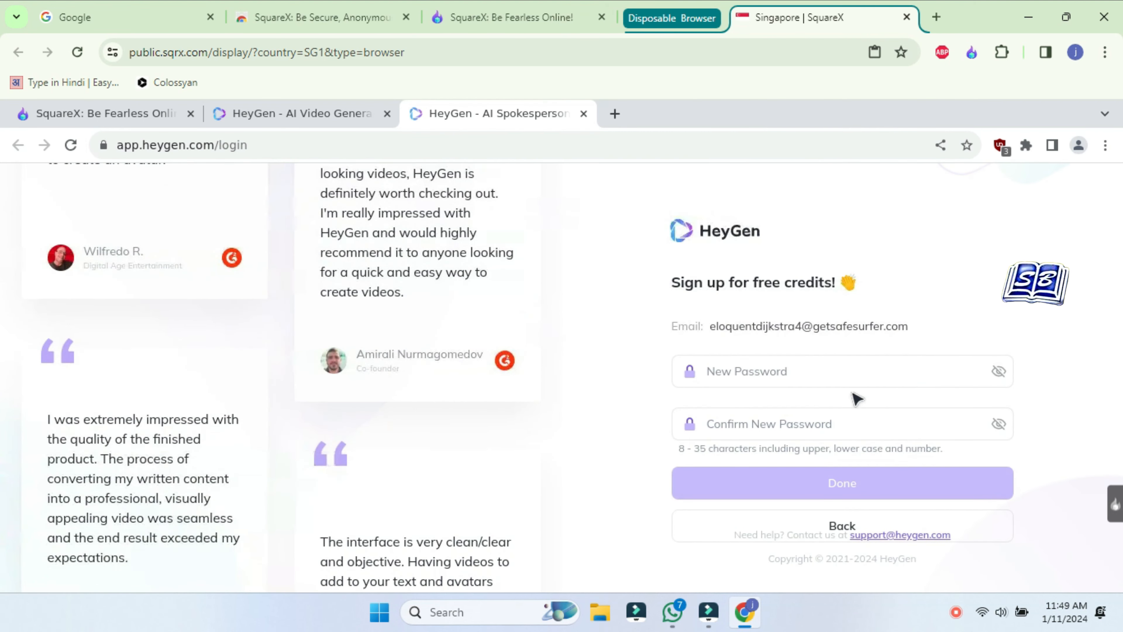
Enter the new account password, repeat it in the confirmation field and complete the HeyGen sign-up
left_click(825, 370)
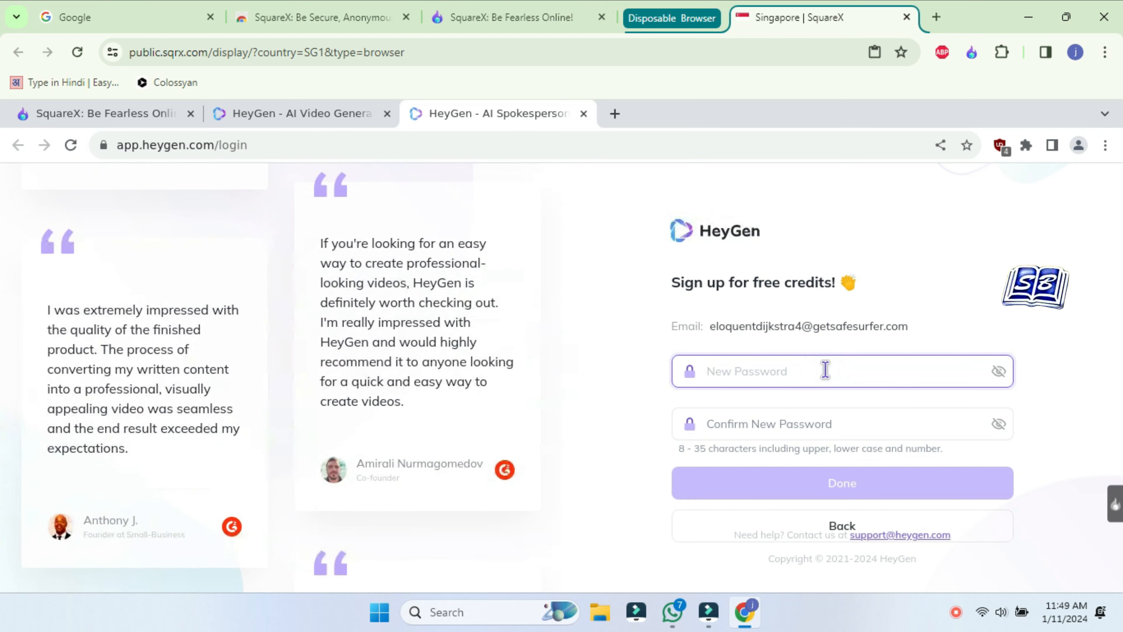
type("••••••••")
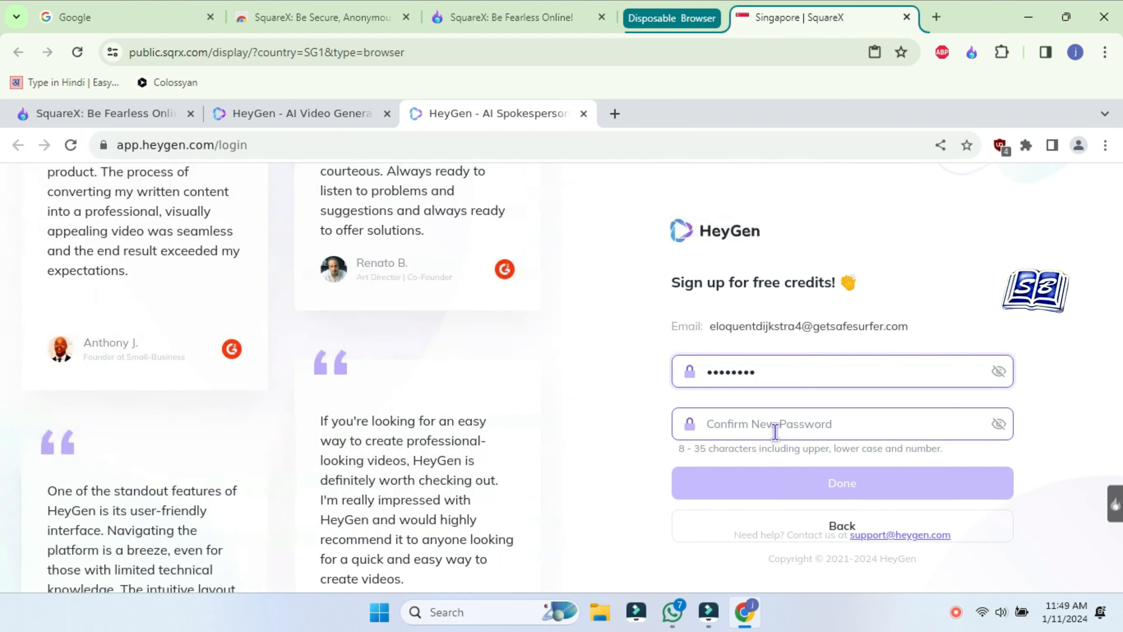
left_click(775, 432)
type("••••••••")
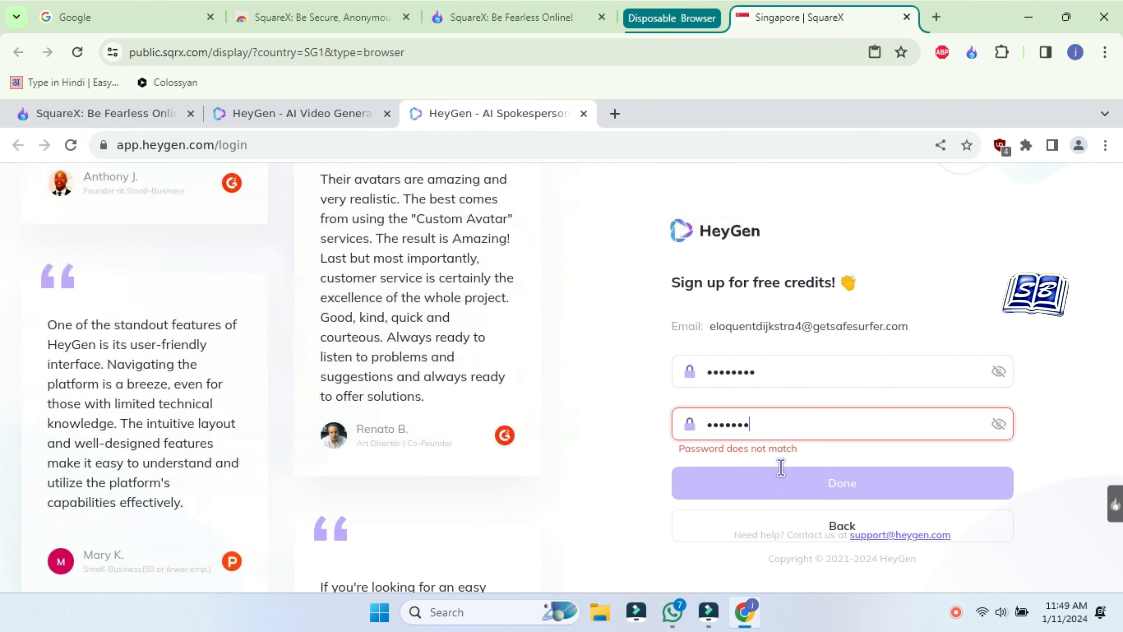
left_click(842, 483)
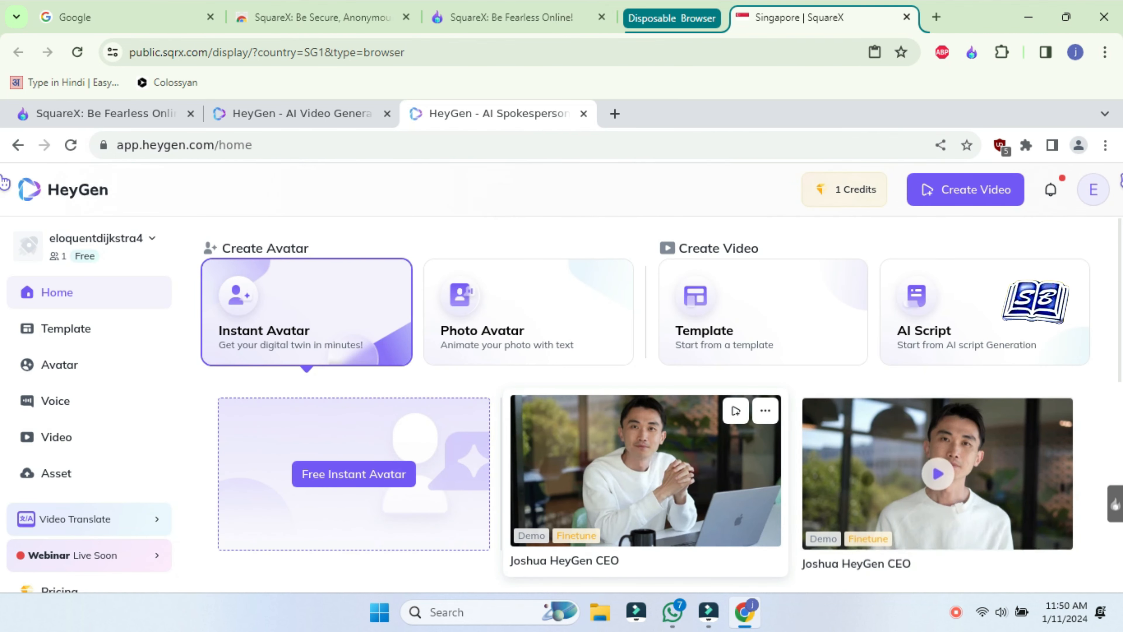
Browse the avatars on the HeyGen home page and create a new portrait video draft
scroll(621, 315, "down", 10)
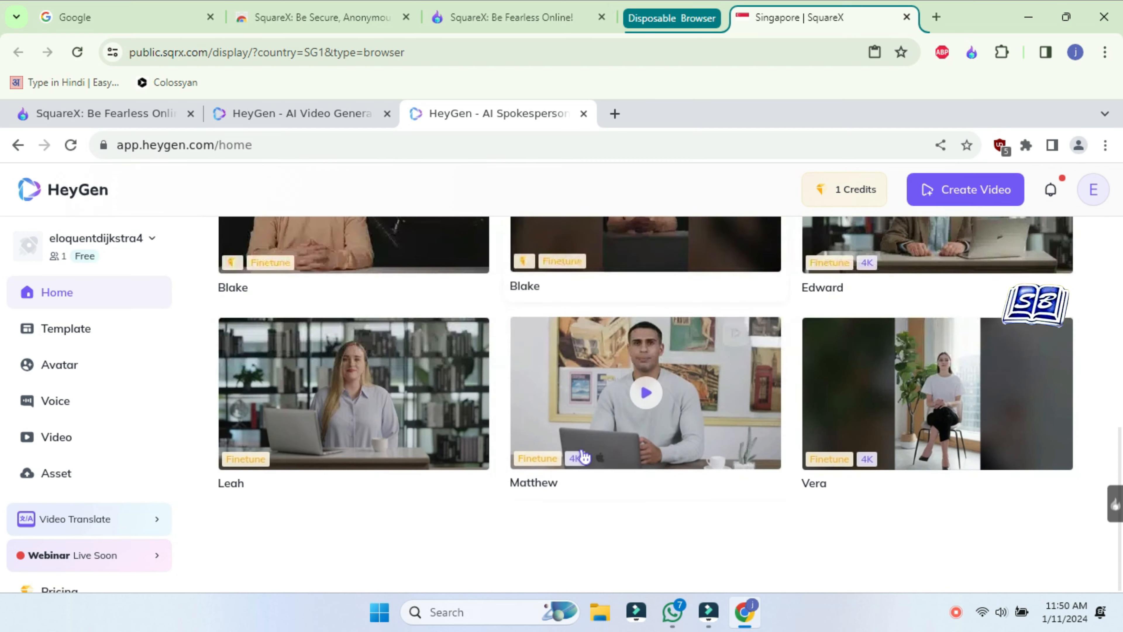
scroll(619, 398, "up", 10)
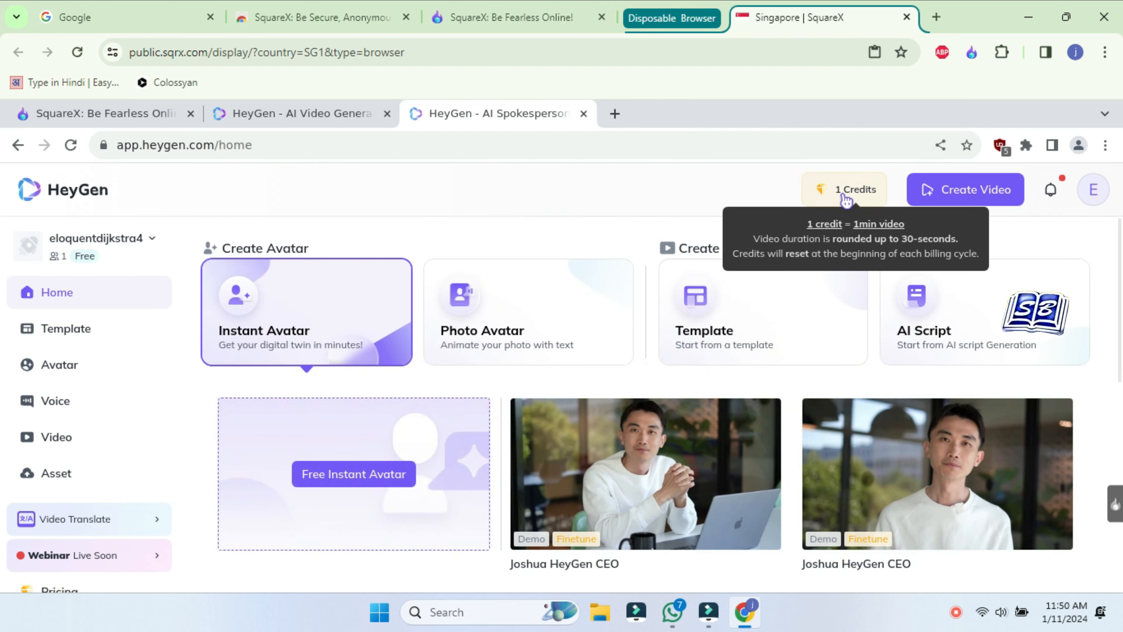
left_click(993, 199)
left_click(954, 296)
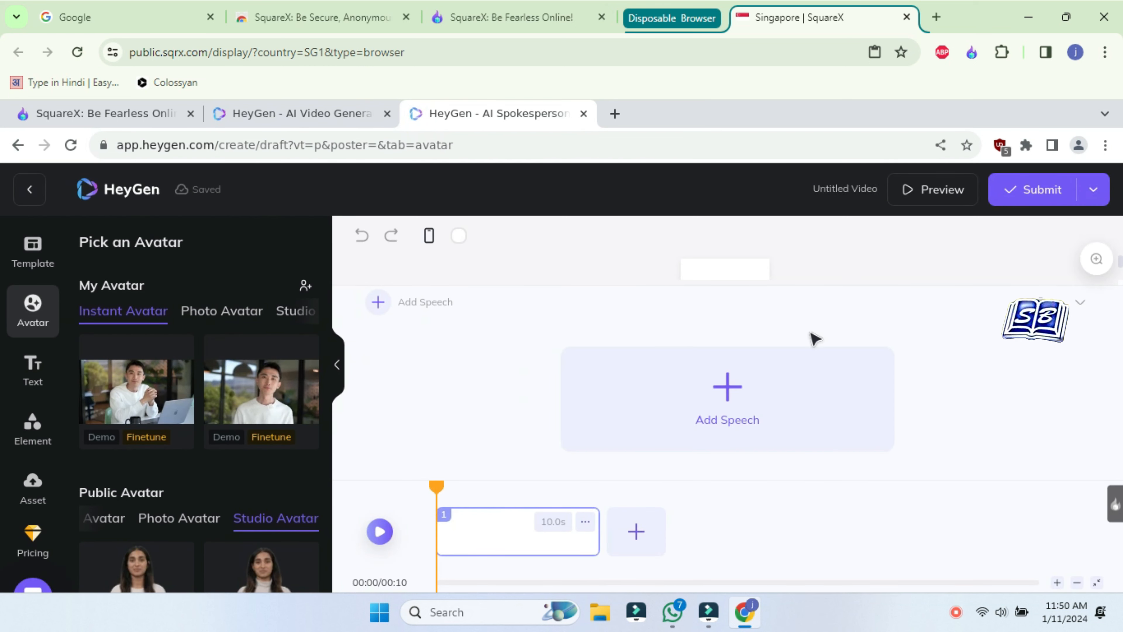
Open the disposable email inbox in the SquareX extension and view the HeyGen verification code message
left_click(971, 52)
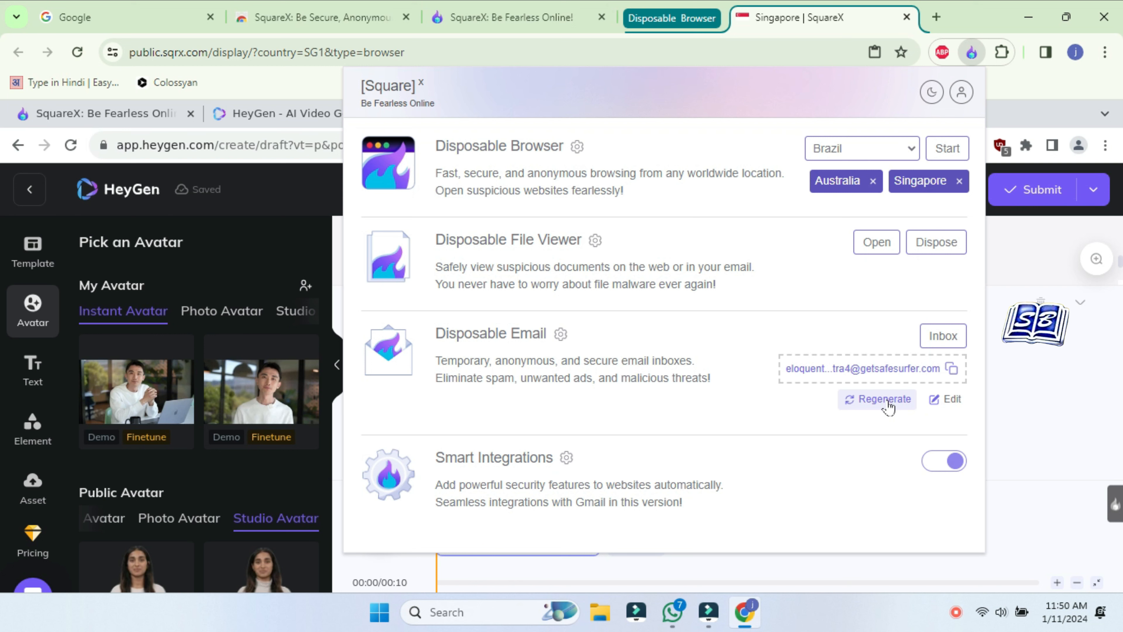
left_click(952, 335)
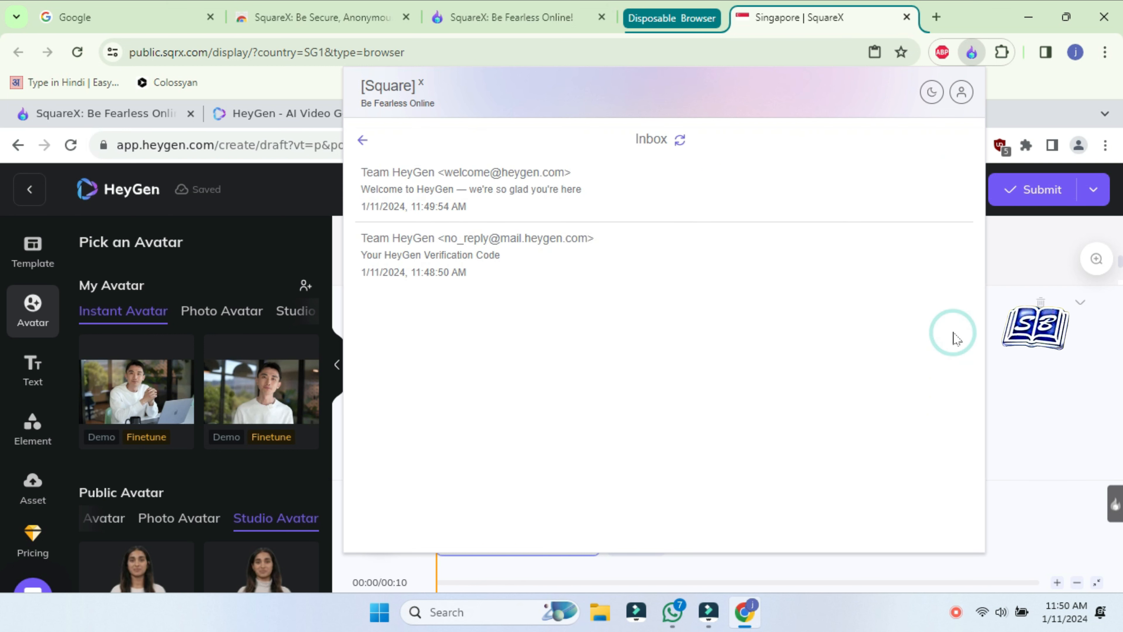
left_click(506, 274)
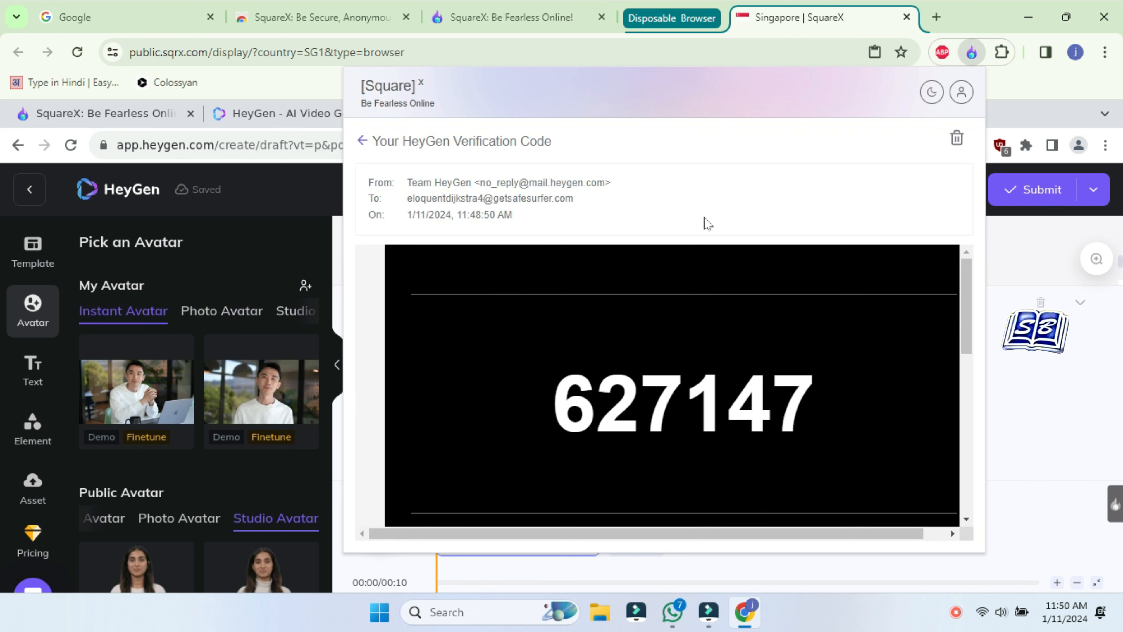
View the HeyGen welcome email in the disposable inbox and read the Smart Integrations description in the SquareX overview
left_click(364, 140)
left_click(546, 178)
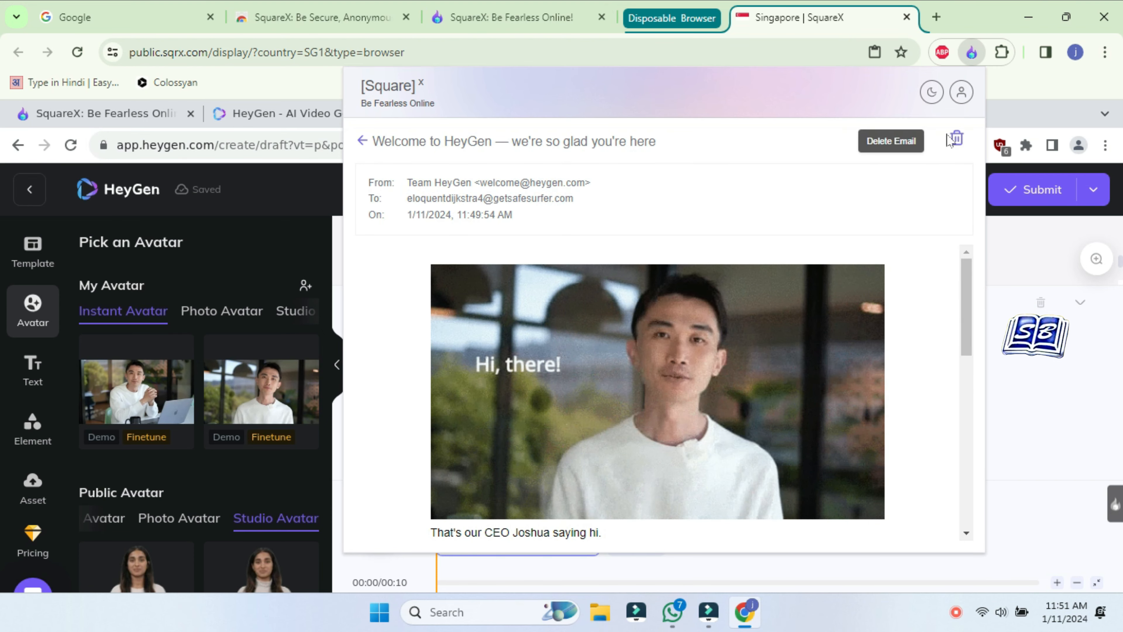
left_click(421, 86)
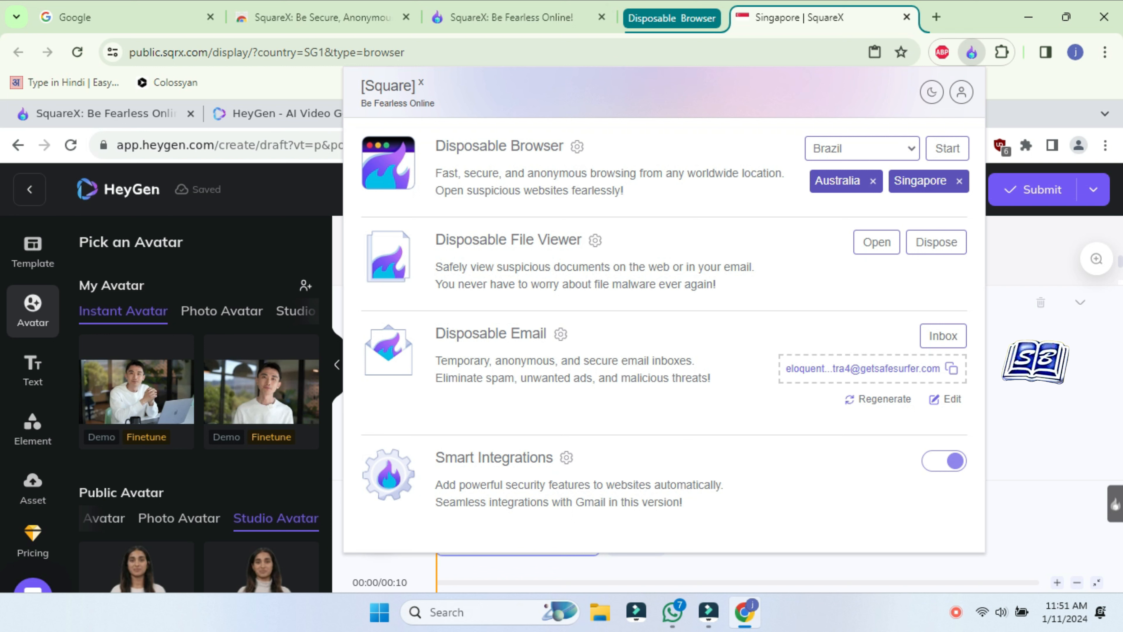
left_click_drag(697, 513, 437, 489)
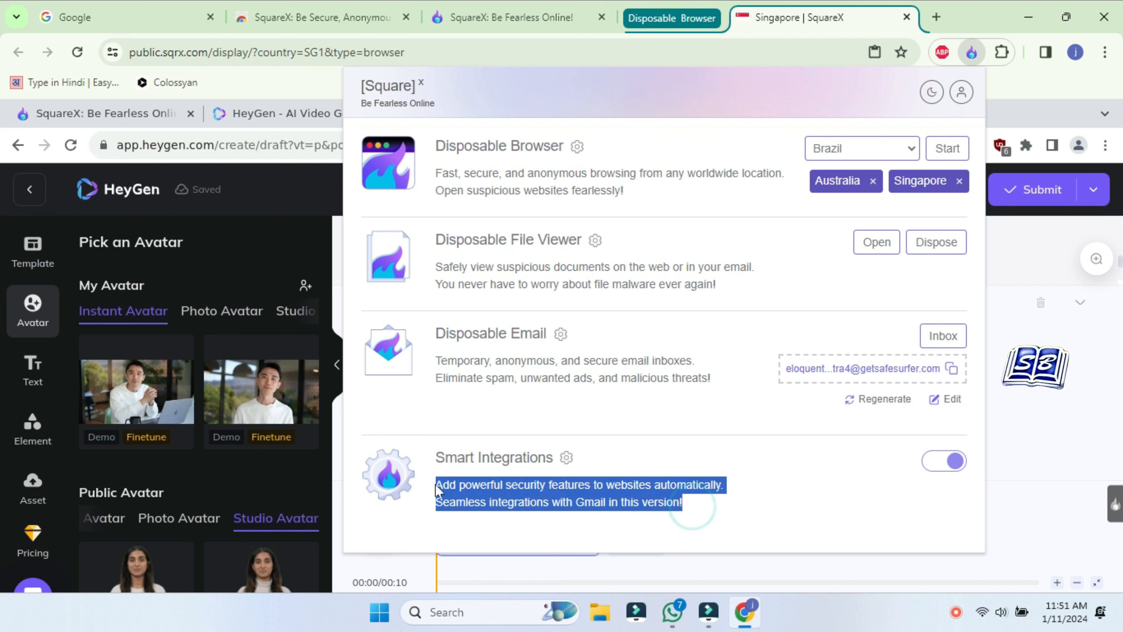
left_click(769, 527)
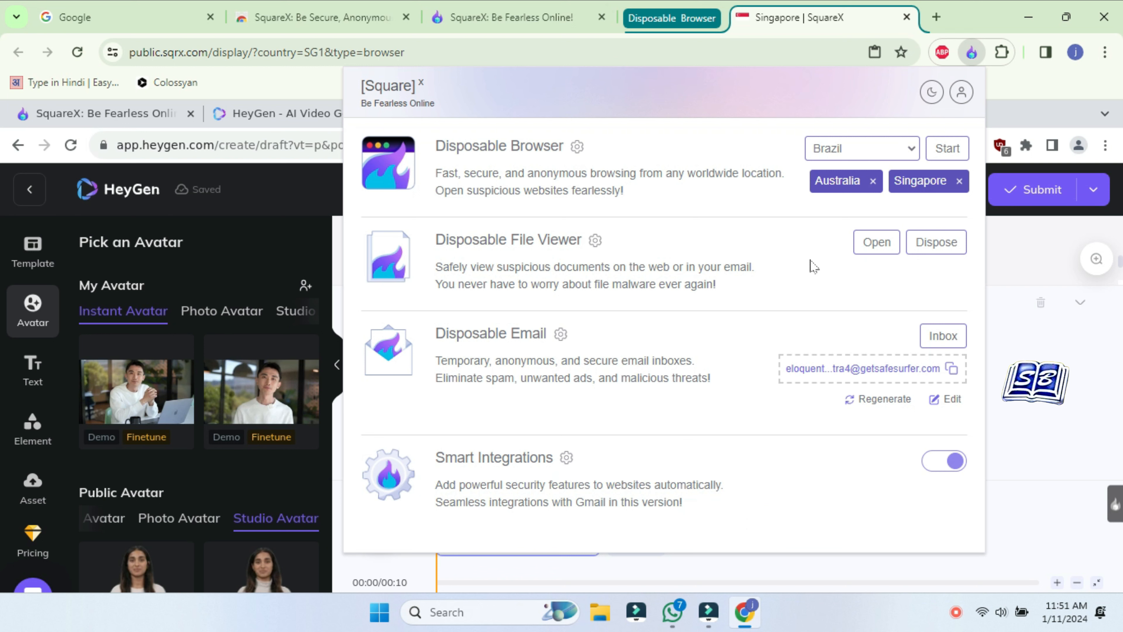
Open Gmail in a new tab and preview the Quora Digest email in Enhanced Privacy Mode
mouse_move(464, 27)
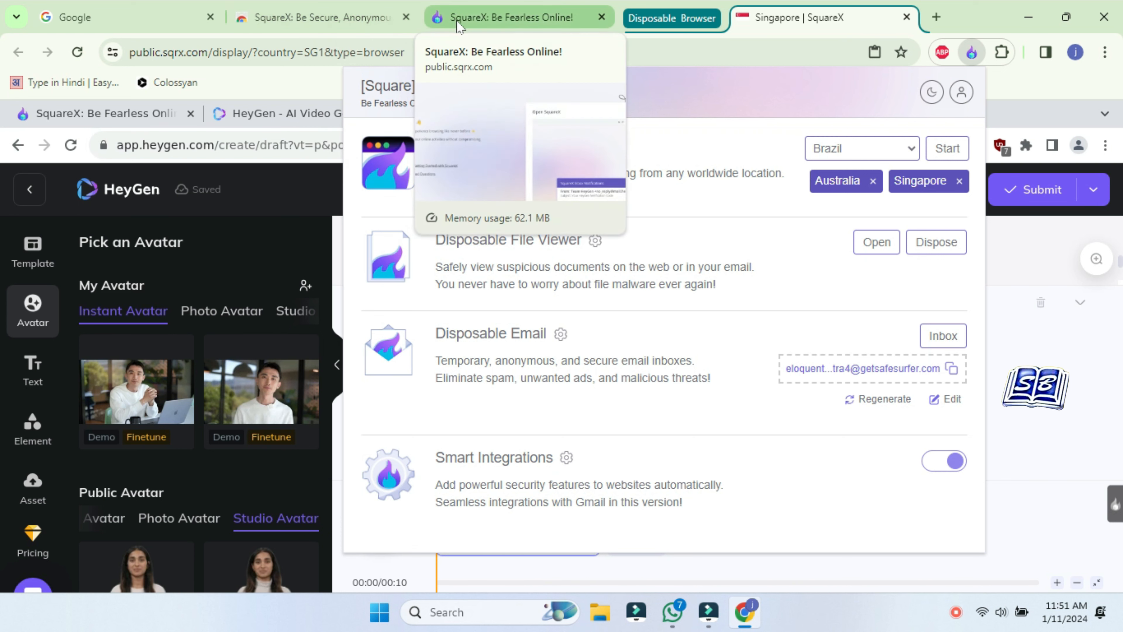
left_click(937, 18)
type("gmail")
key("Return")
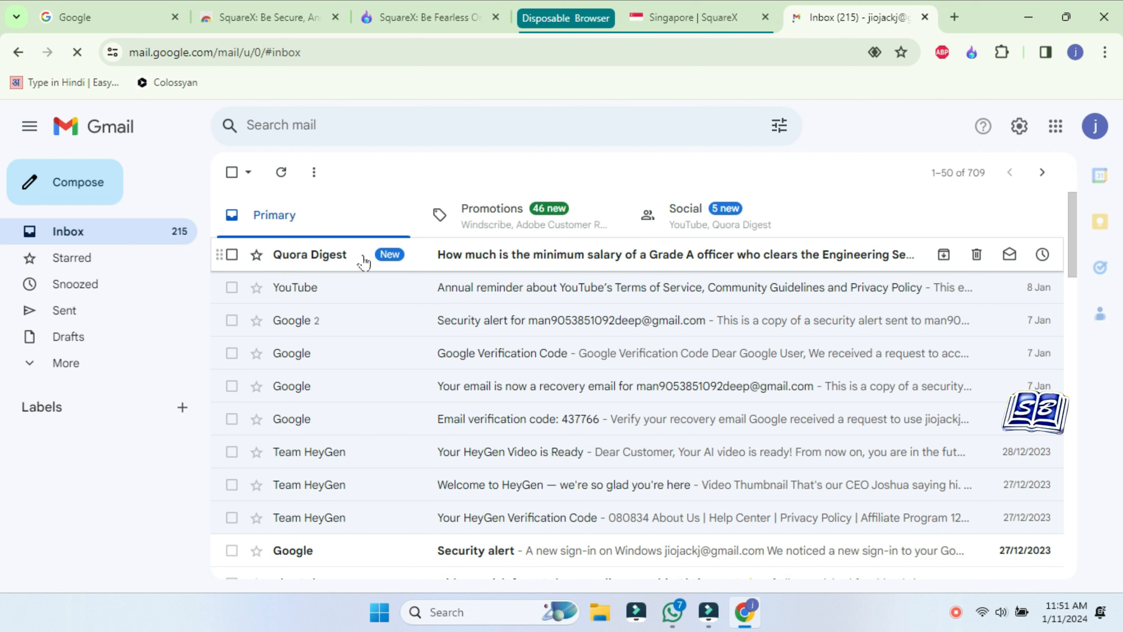
right_click(549, 261)
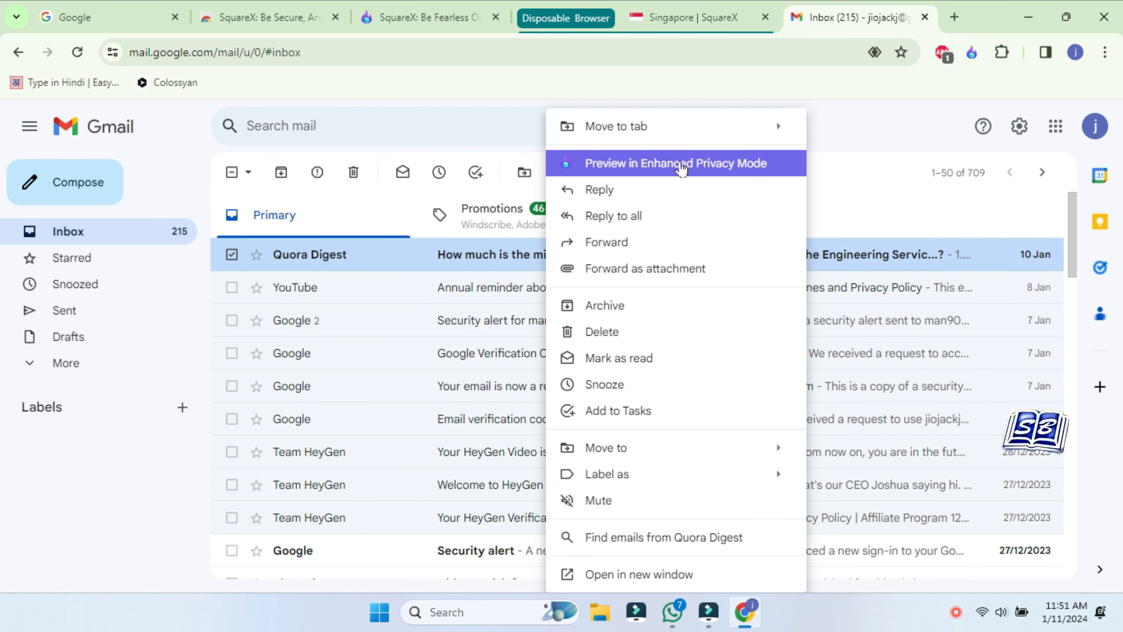
left_click(681, 168)
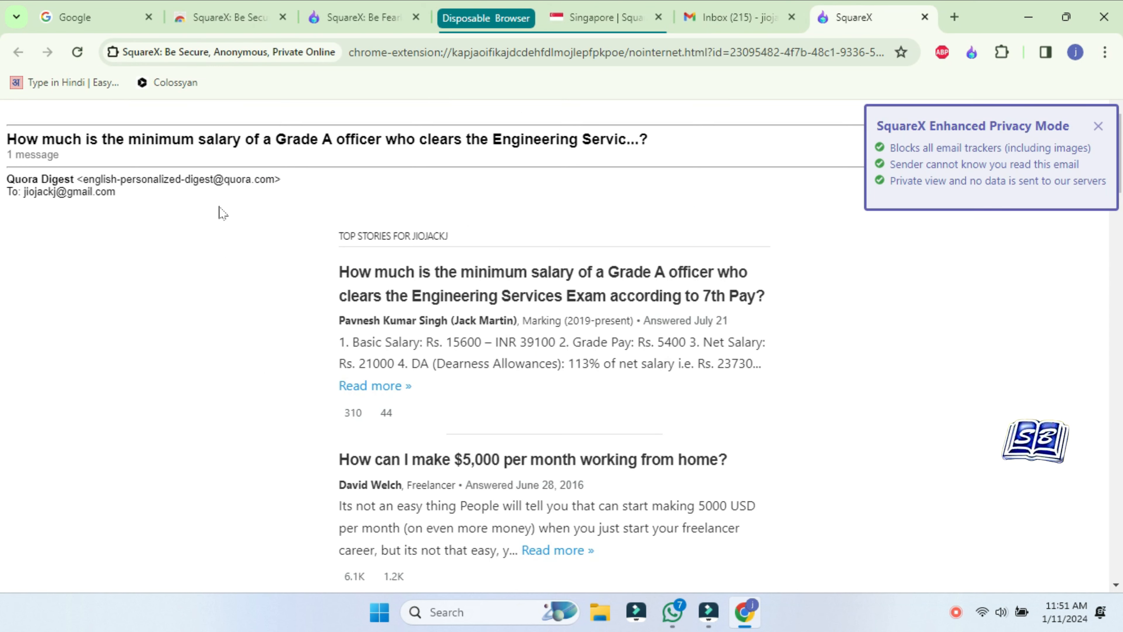
Read through the previewed Quora Digest email and the notes on what Enhanced Privacy Mode protects
scroll(596, 368, "down", 20)
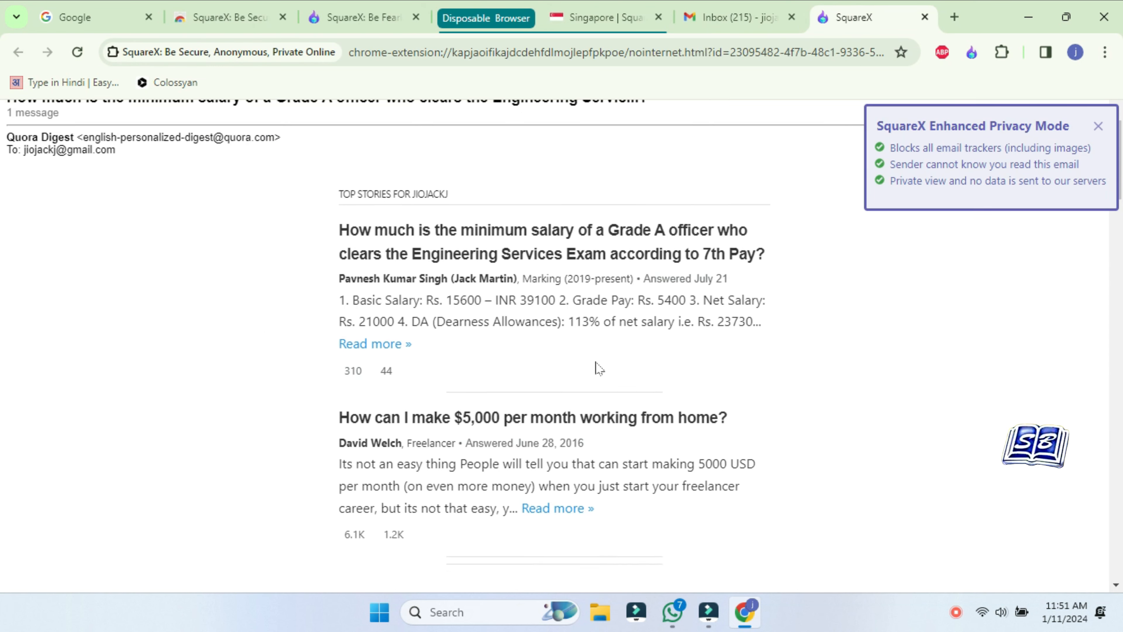
scroll(634, 395, "down", 8)
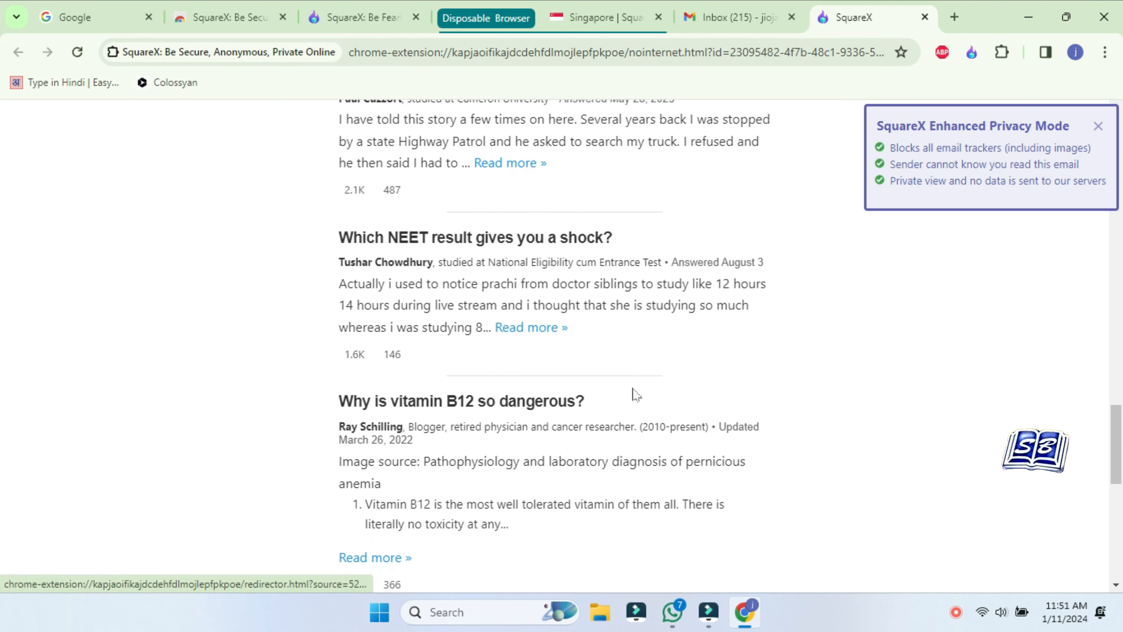
scroll(632, 394, "up", 13)
scroll(636, 394, "up", 20)
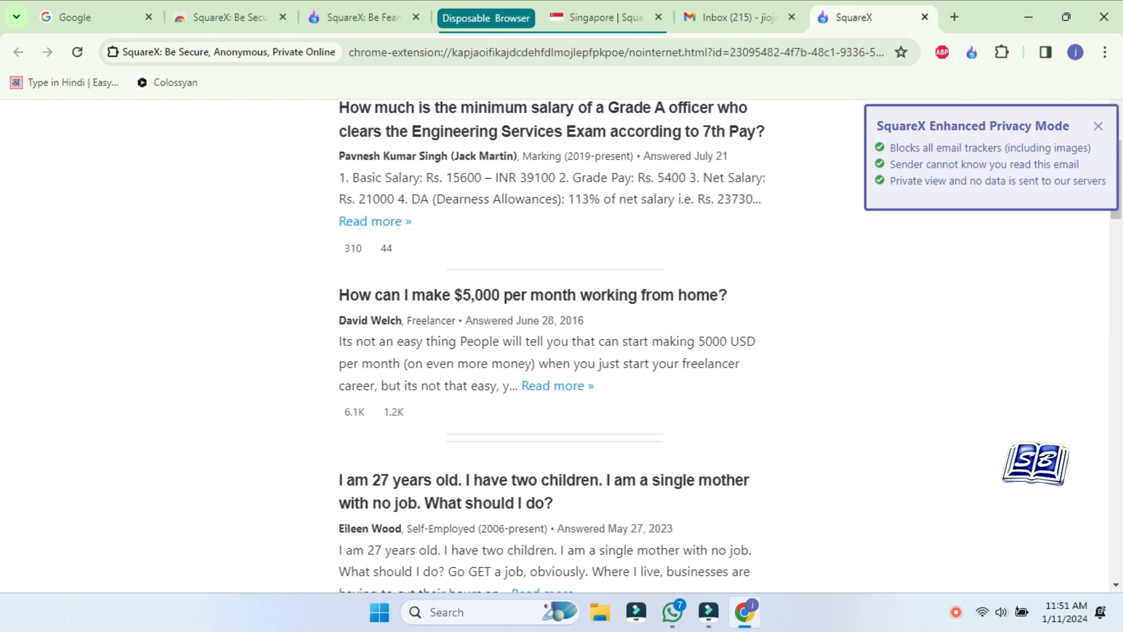
left_click_drag(947, 164, 1050, 165)
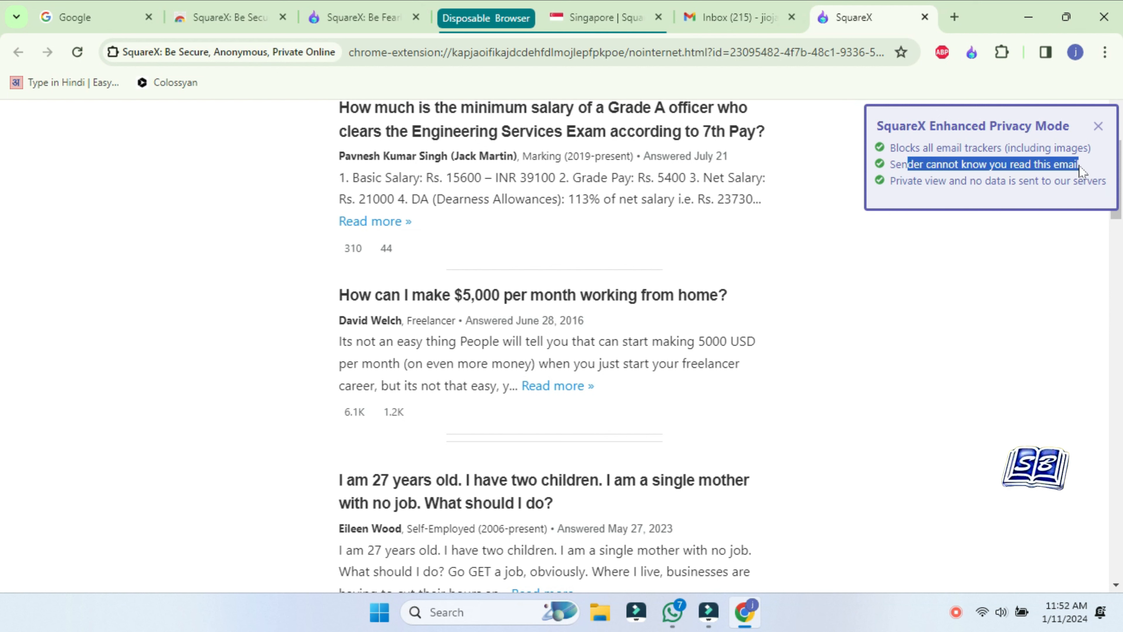
left_click_drag(890, 181, 1091, 181)
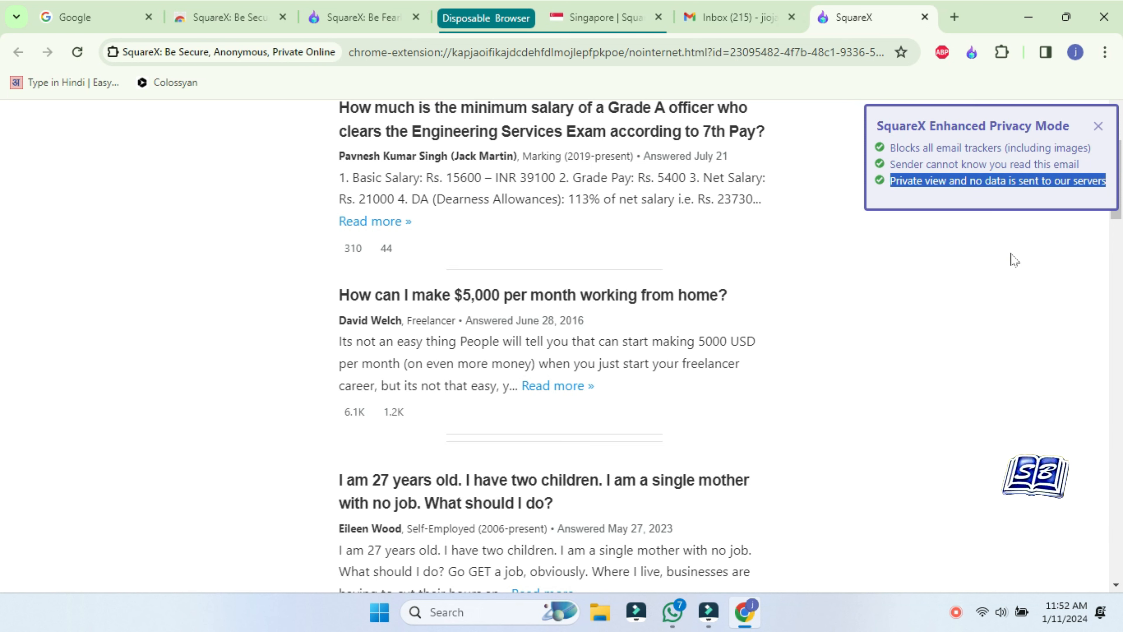
Open the street address link in the email's footer in the disposable browser and toggle the Disposable Browser tab group
scroll(867, 383, "down", 20)
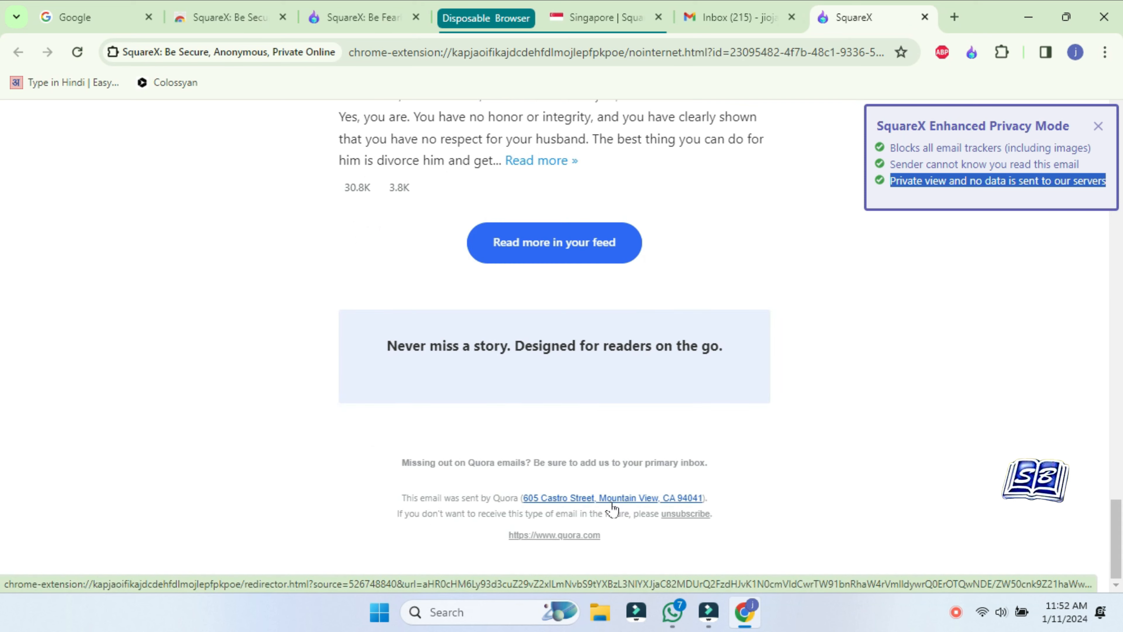
left_click(627, 499)
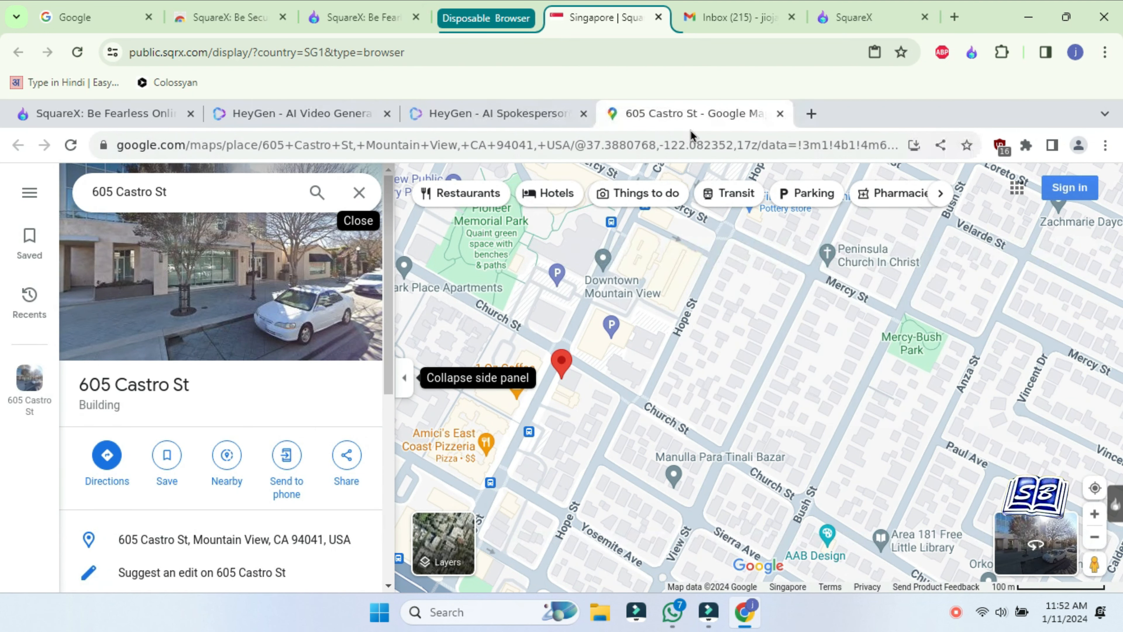
left_click(498, 25)
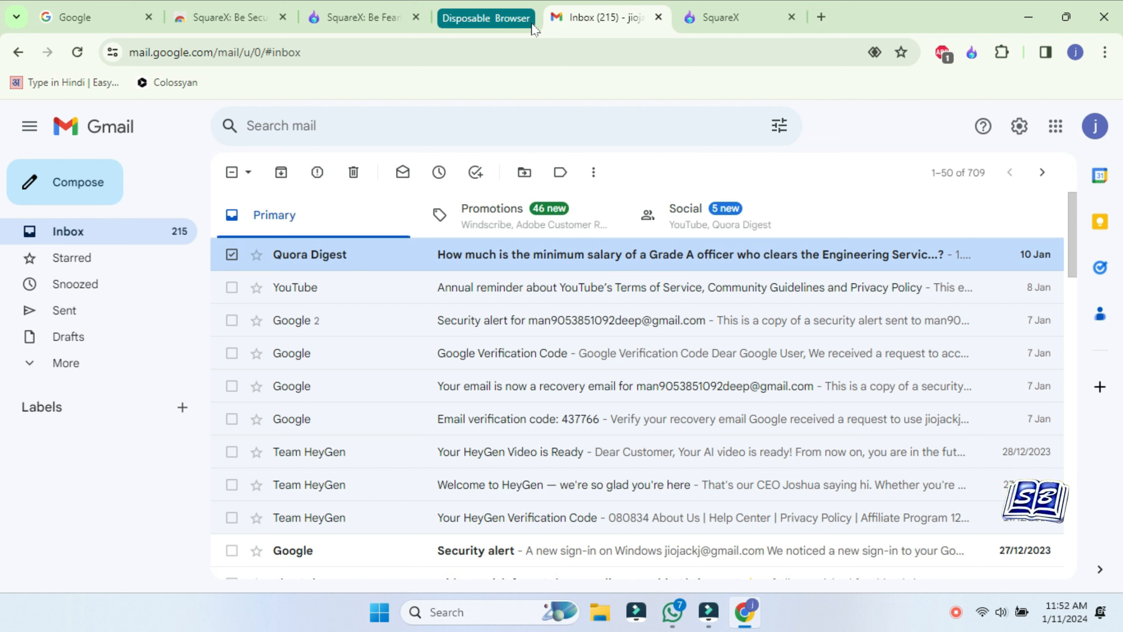
left_click(497, 20)
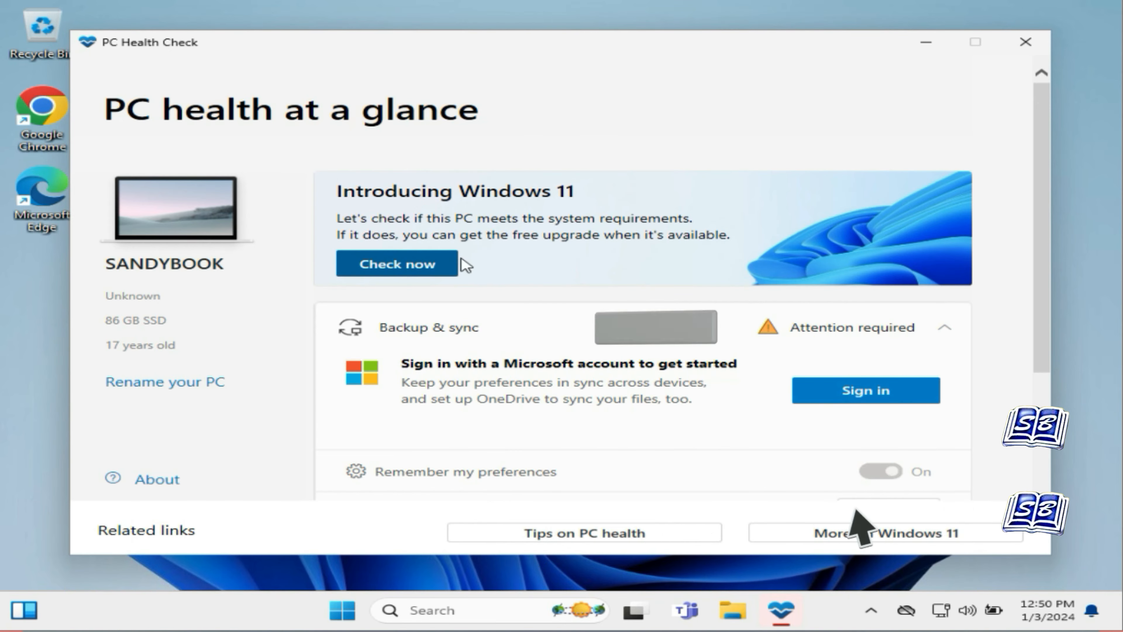
Check the PC's Windows 11 compatibility in PC Health Check and close the app
left_click(415, 268)
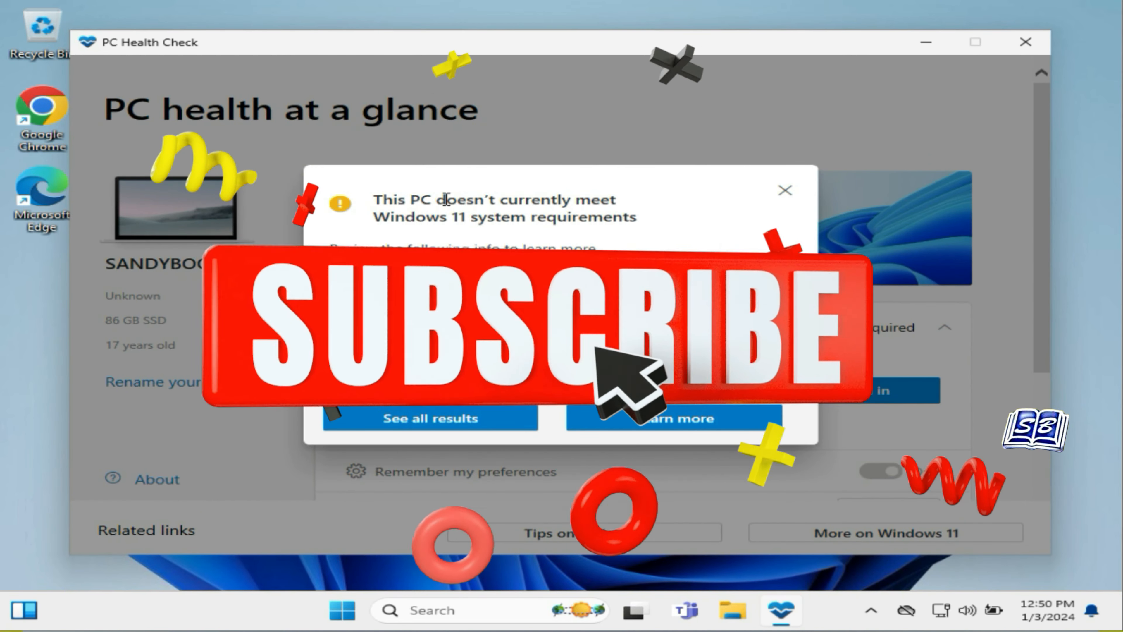
right_click(787, 191)
left_click(785, 191)
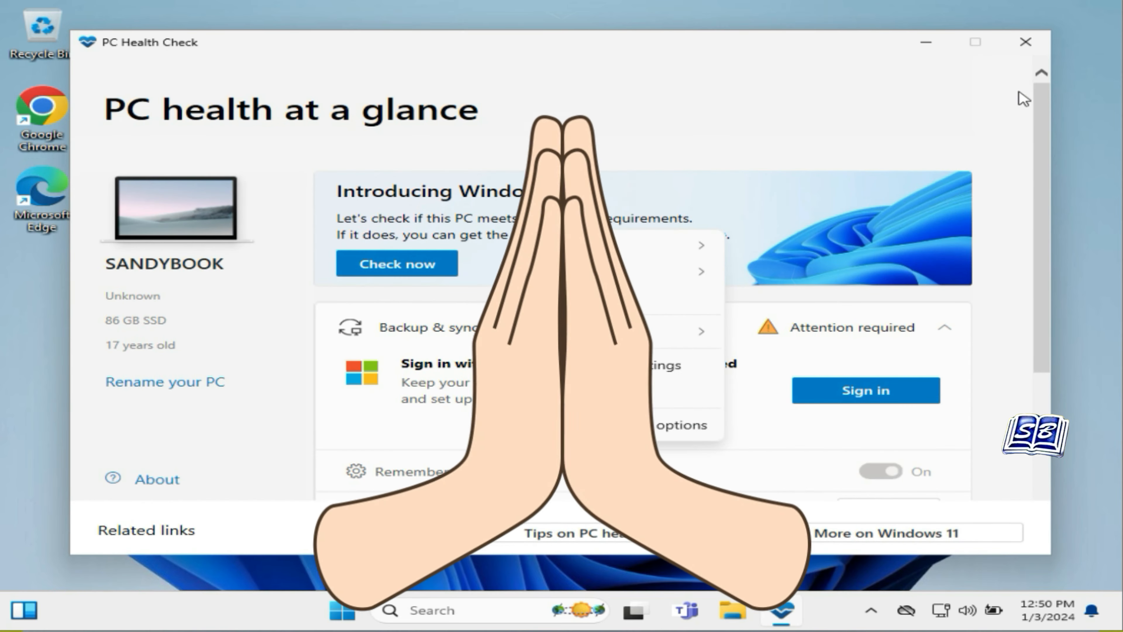
left_click(1024, 43)
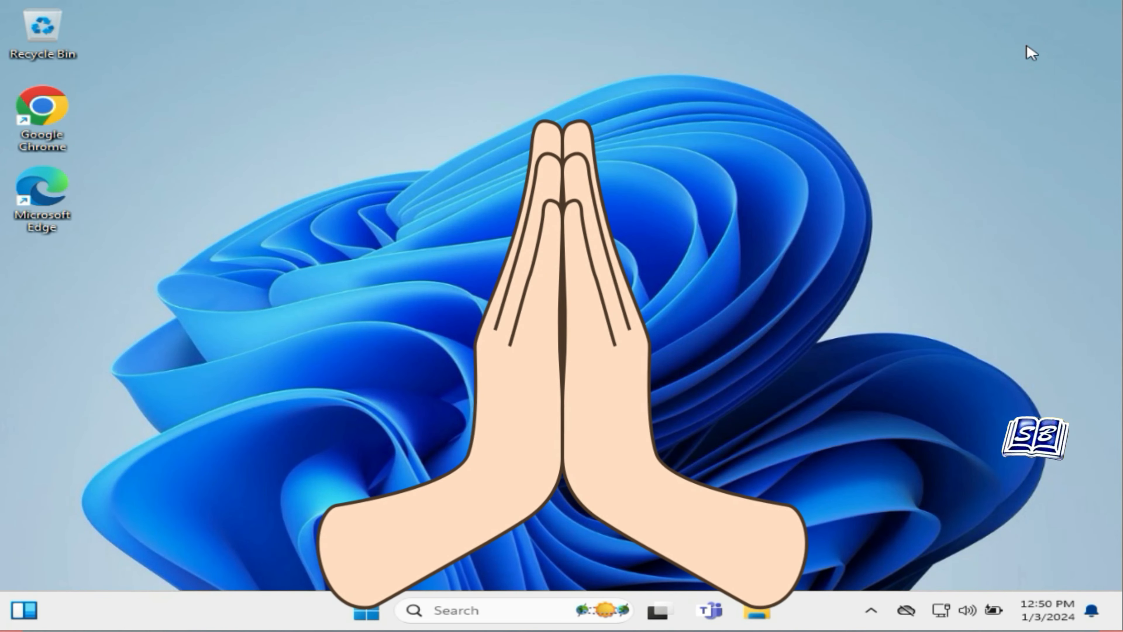